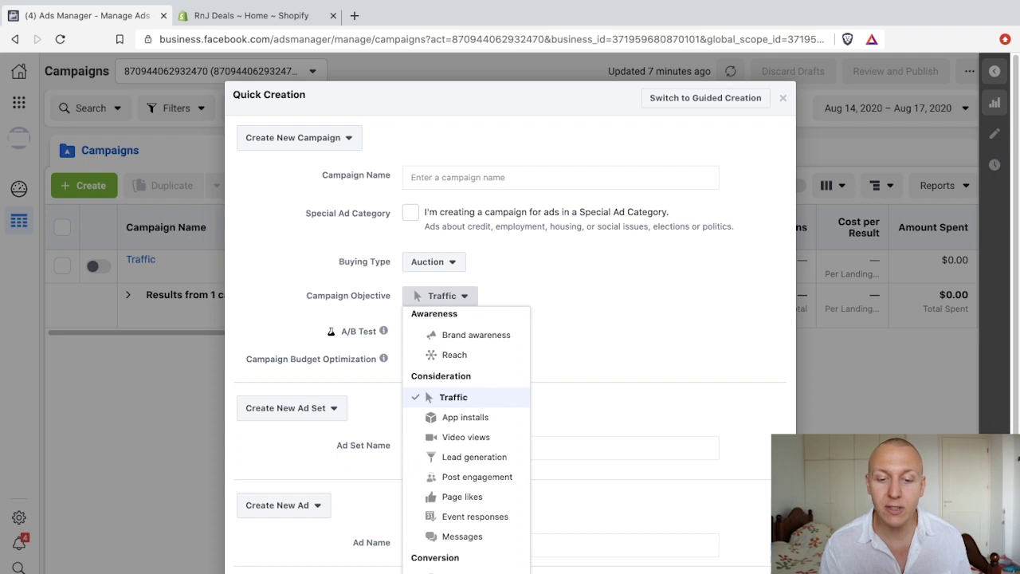
Set the new campaign's objective to Catalog sales and start creating a catalog for it
{"action": "left_click", "coordinate": [465, 573]}
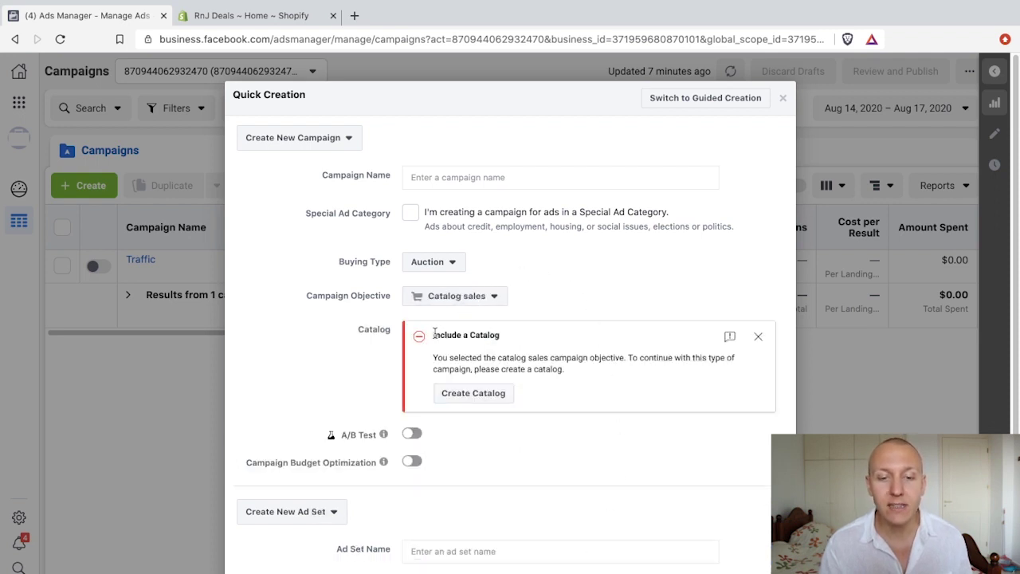
{"action": "scroll", "coordinate": [540, 368], "scroll_direction": "down", "scroll_amount": 1}
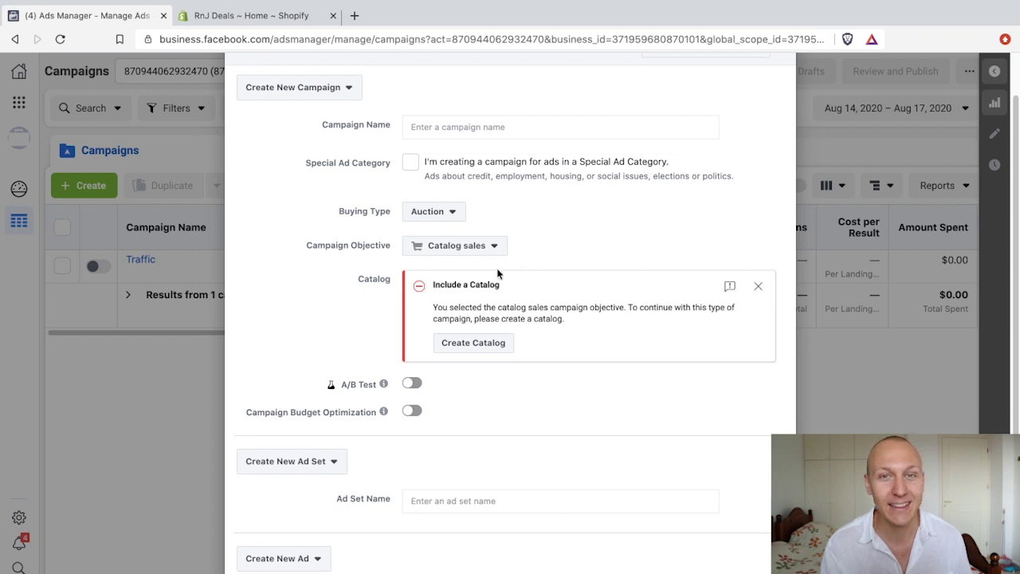
{"action": "left_click", "coordinate": [467, 347]}
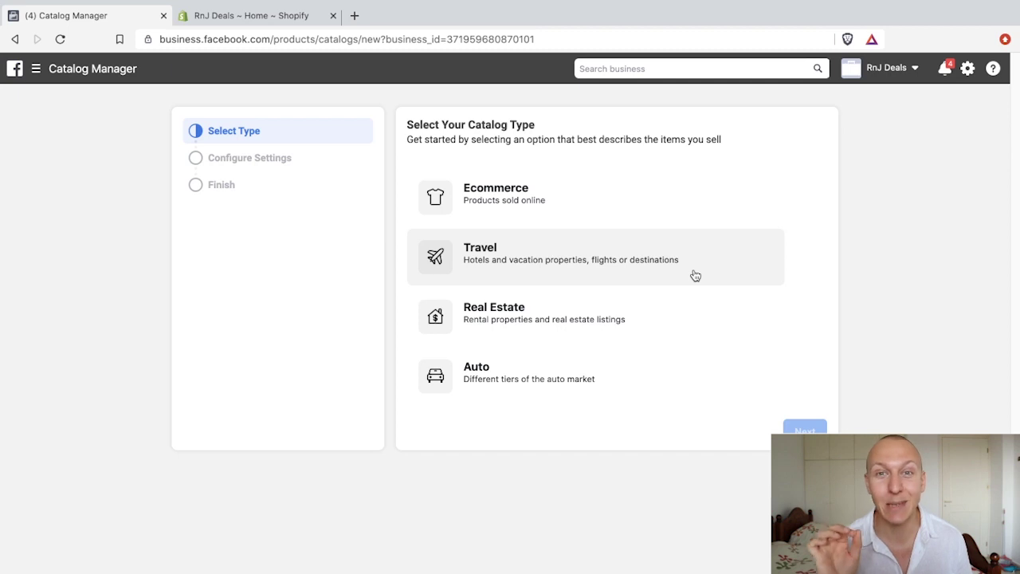
Choose Ecommerce with Products as the catalog type and continue to the catalog settings
{"action": "left_click", "coordinate": [558, 200]}
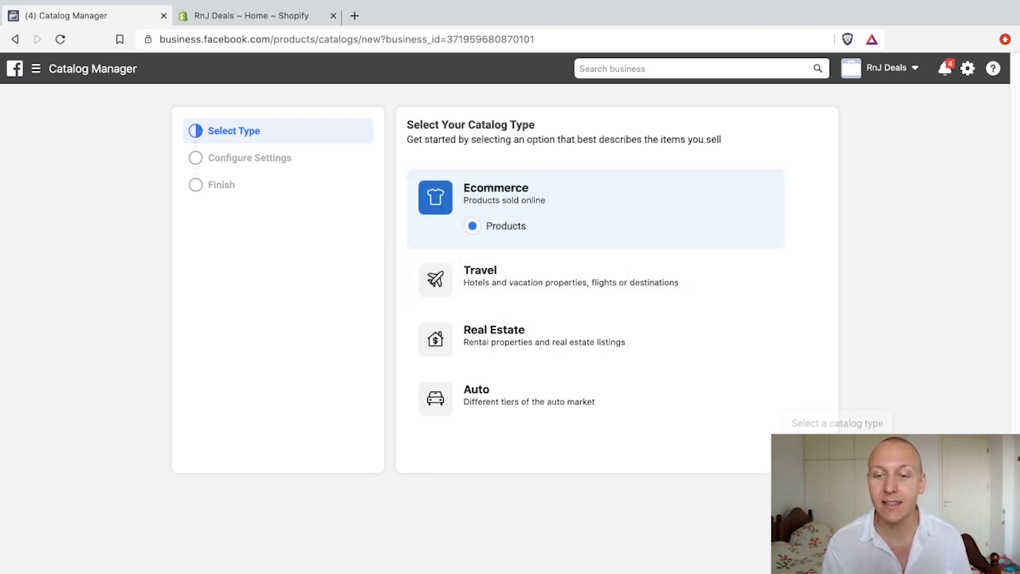
{"action": "left_click", "coordinate": [829, 451]}
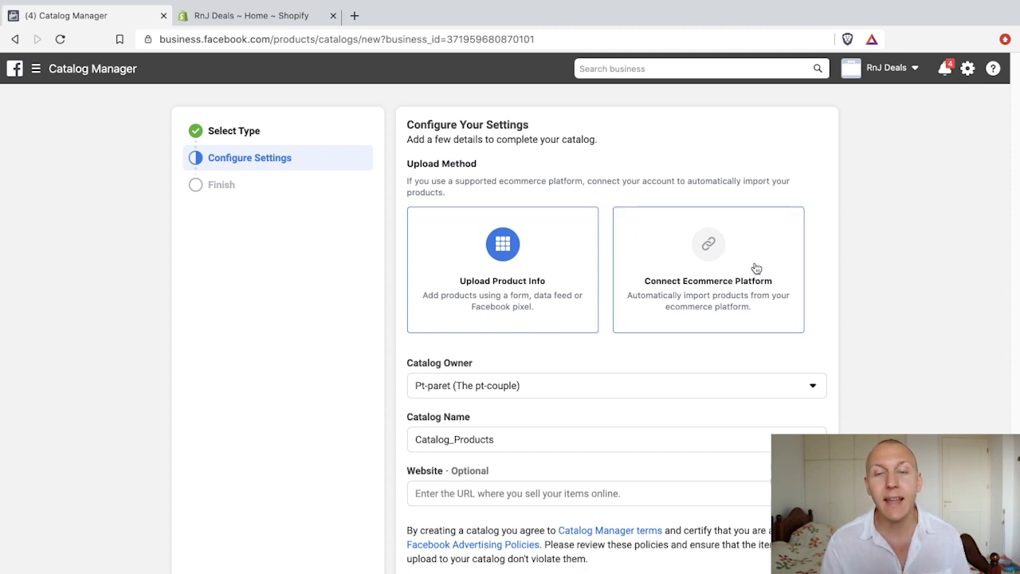
Choose Connect Ecommerce Platform as the upload method, with WooCommerce as the platform
{"action": "left_click", "coordinate": [712, 233]}
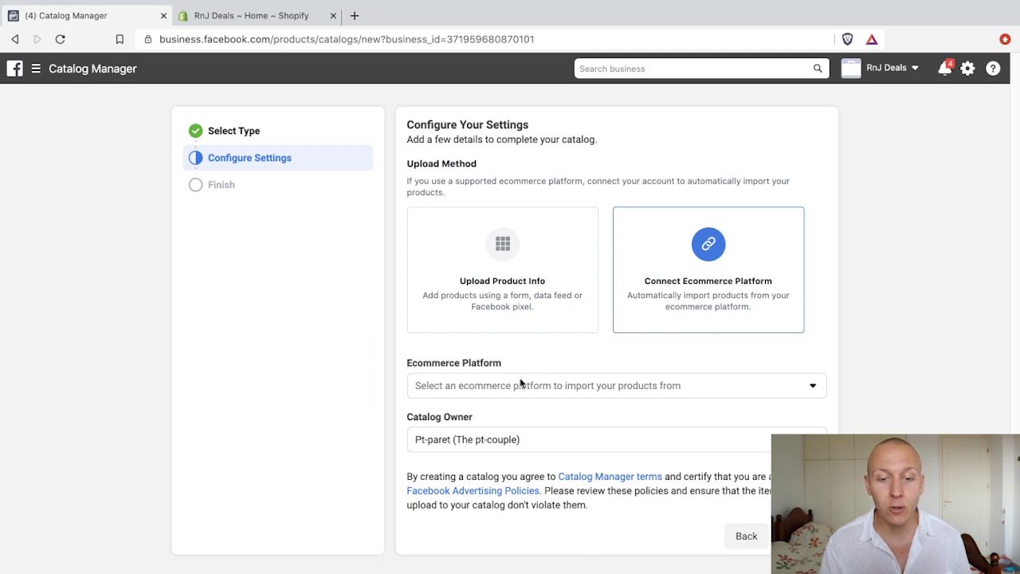
{"action": "left_click", "coordinate": [558, 386]}
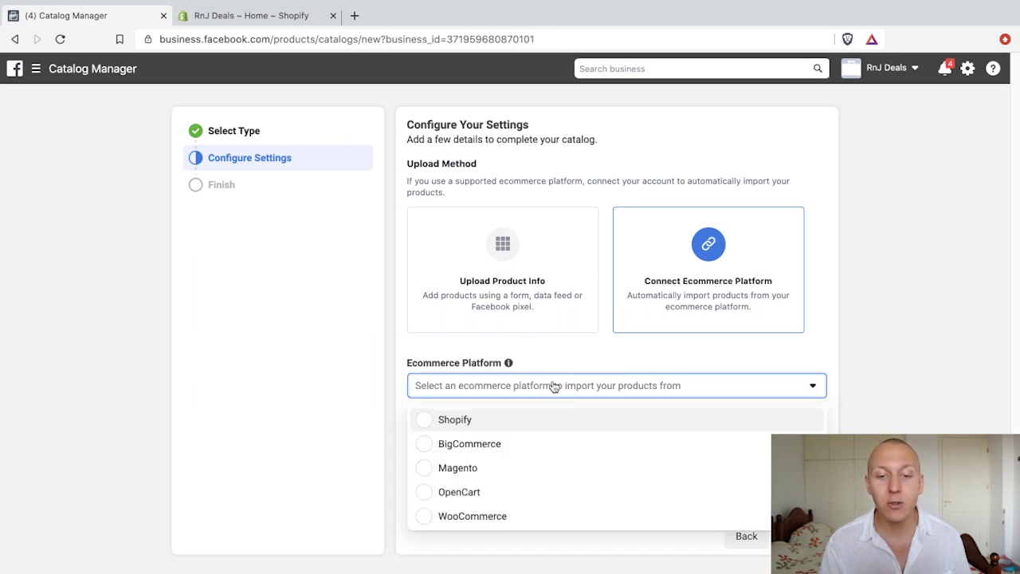
{"action": "left_click", "coordinate": [472, 516]}
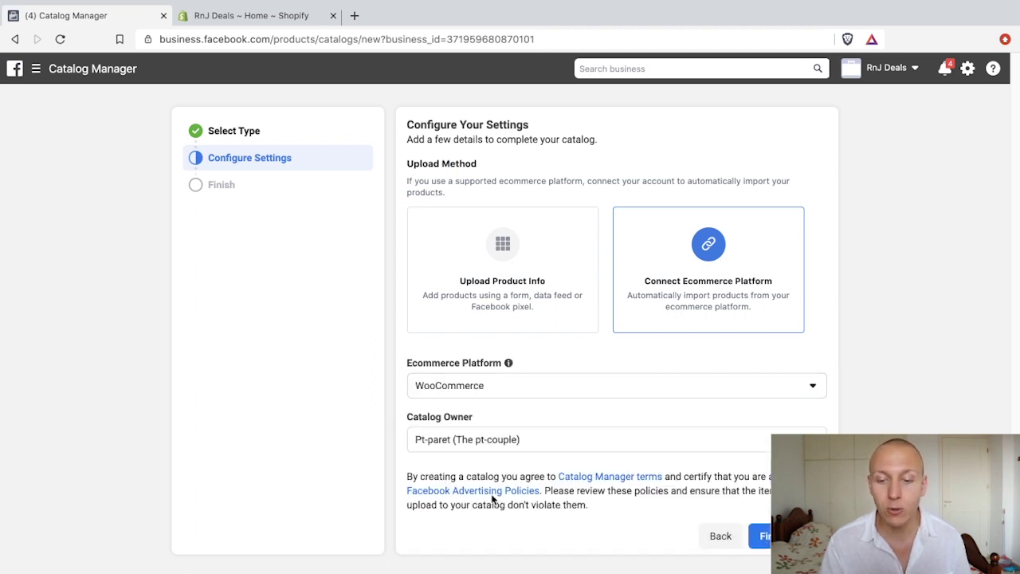
Set the catalog owner to RnJ Deals
{"action": "left_click", "coordinate": [552, 439]}
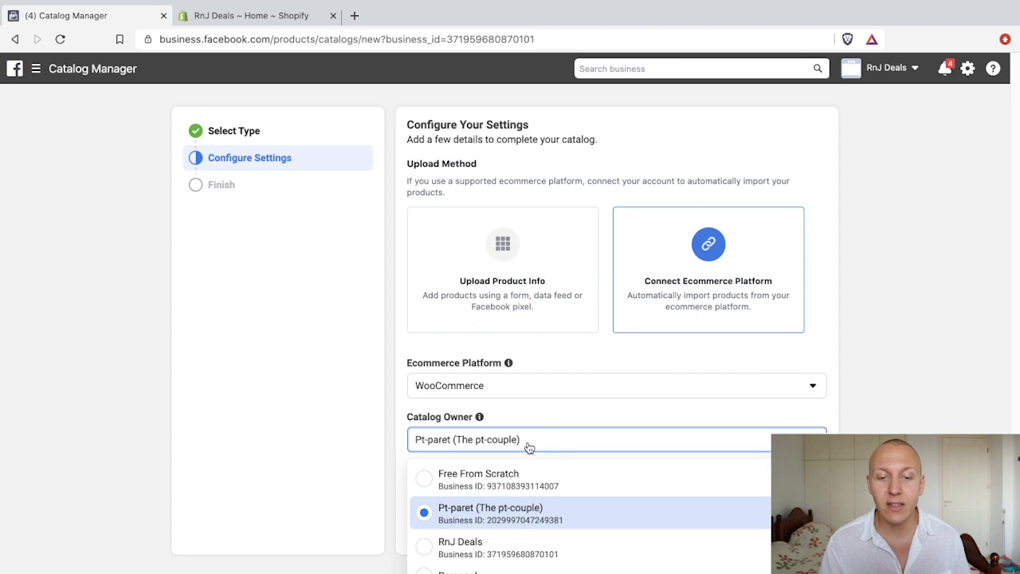
{"action": "left_click", "coordinate": [464, 548]}
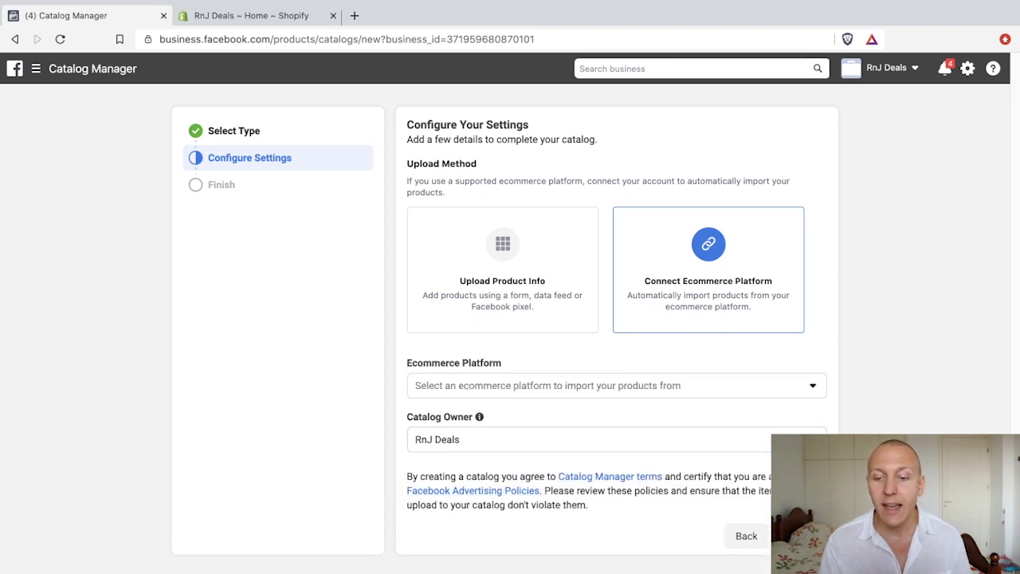
Try WooCommerce and Shopify in turn as the ecommerce platform to import products from
{"action": "left_click", "coordinate": [640, 387]}
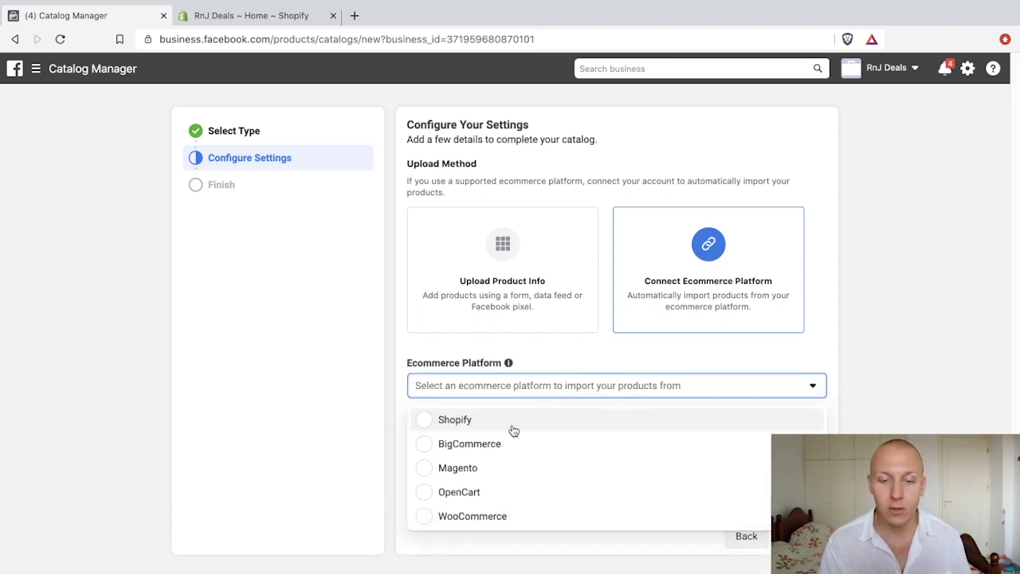
{"action": "left_click", "coordinate": [482, 514]}
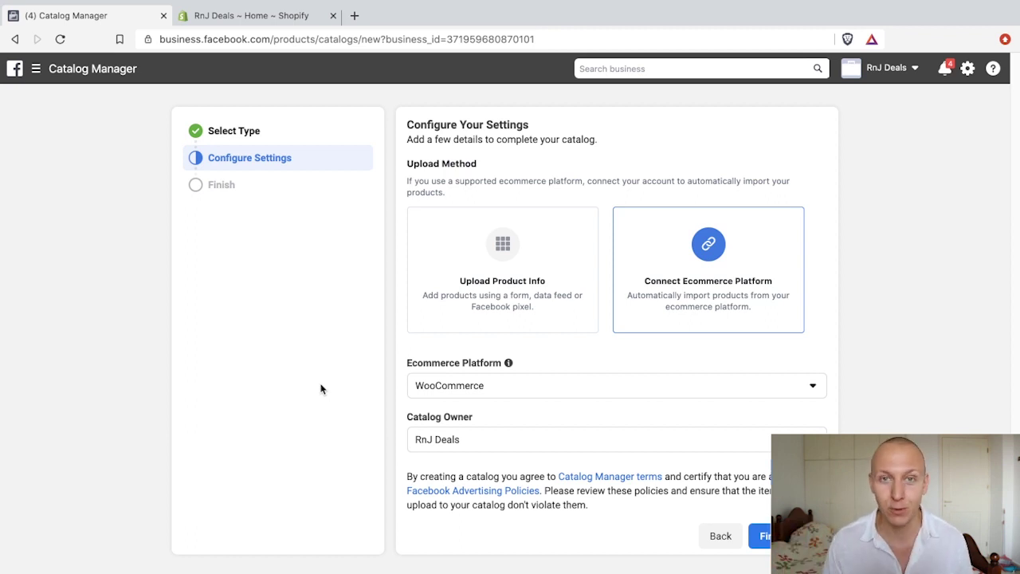
{"action": "left_click", "coordinate": [514, 388]}
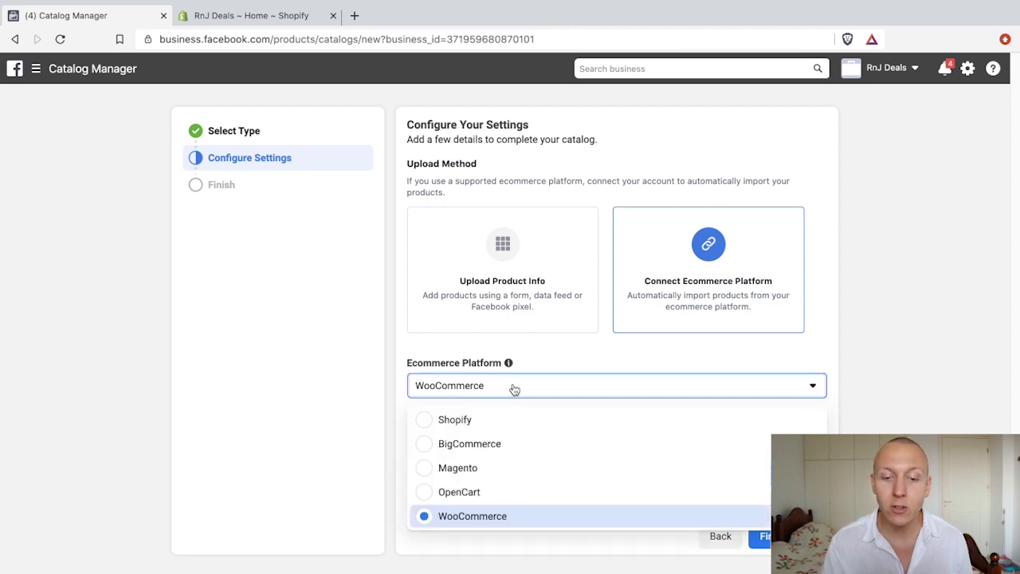
{"action": "left_click", "coordinate": [478, 420]}
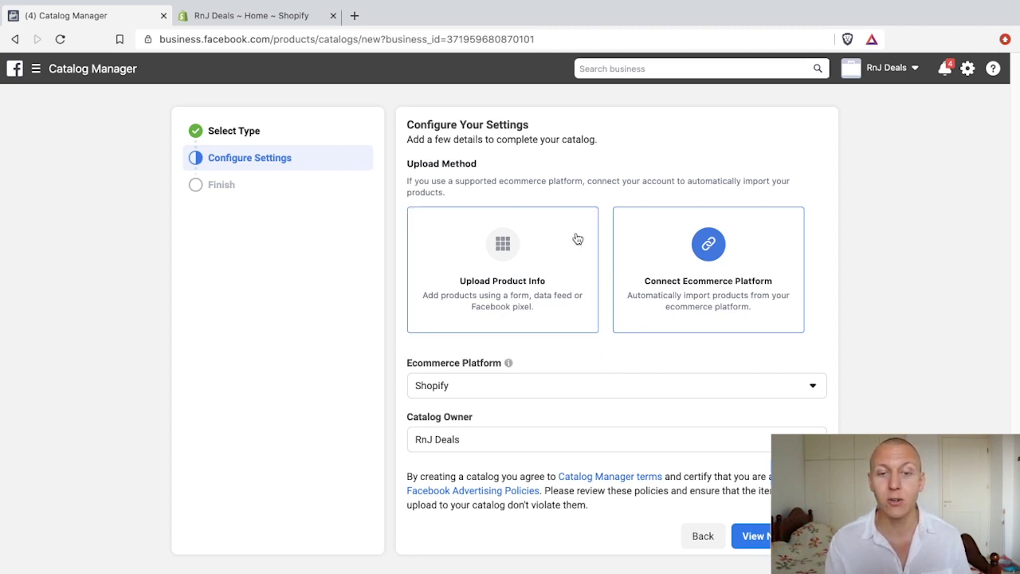
Use Upload Product Info as the upload method and create the catalog under the name RnJDeals_Catalogue, without a website
{"action": "left_click", "coordinate": [509, 267]}
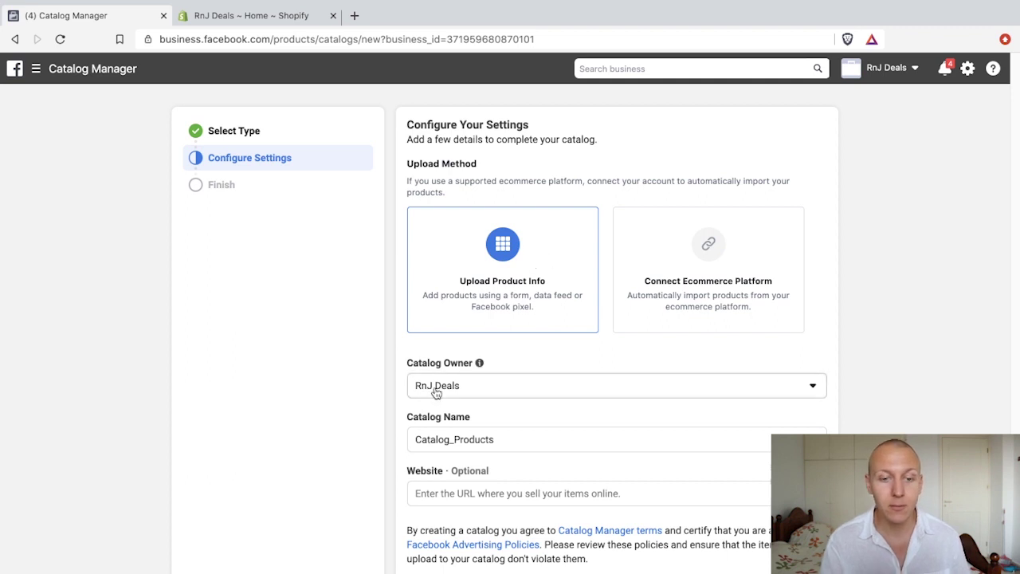
{"action": "left_click", "coordinate": [453, 439]}
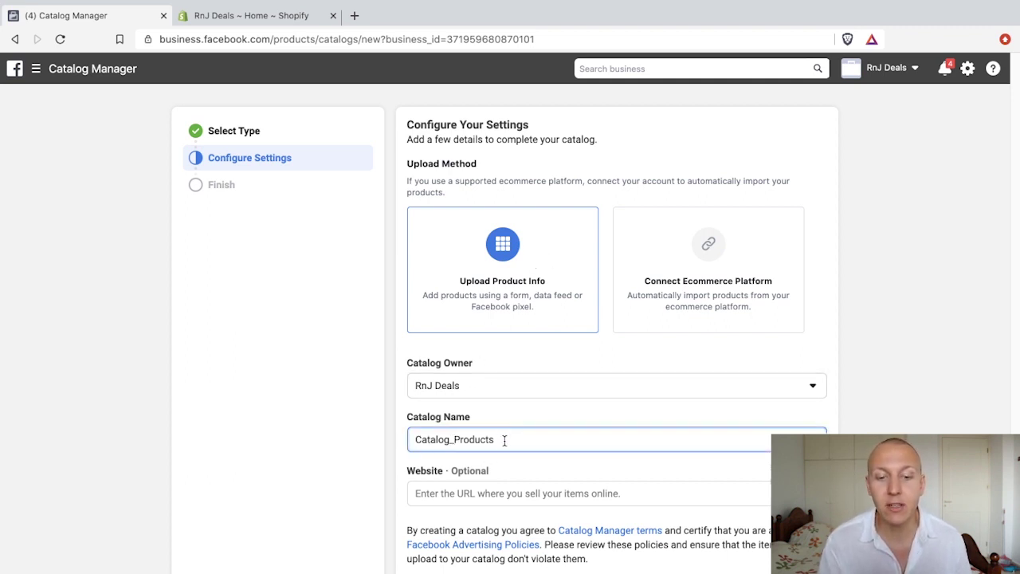
{"action": "left_click_drag", "start_coordinate": [504, 441], "coordinate": [375, 432]}
{"action": "type", "text": "RnJDeals_"}
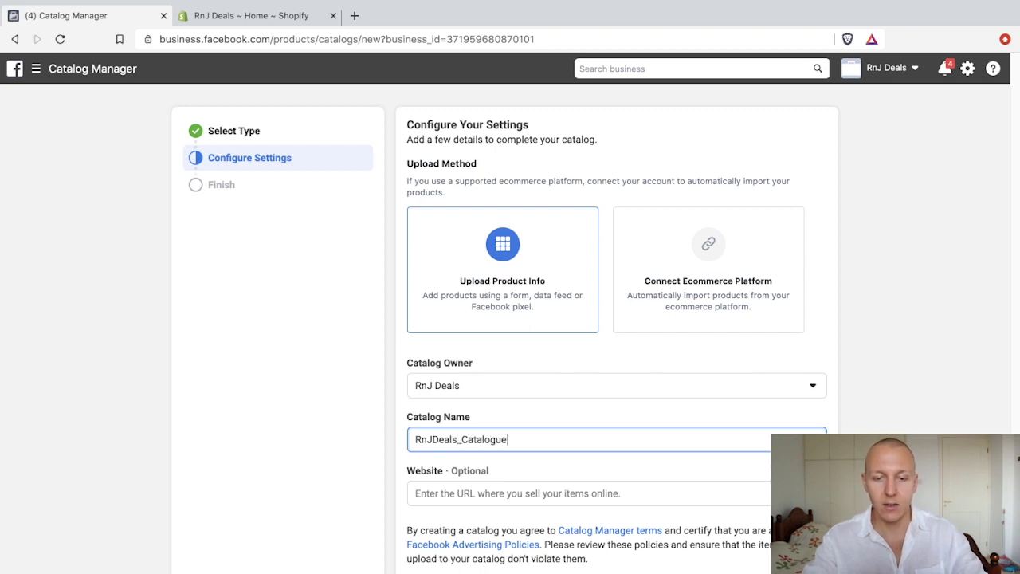
{"action": "left_click", "coordinate": [528, 492]}
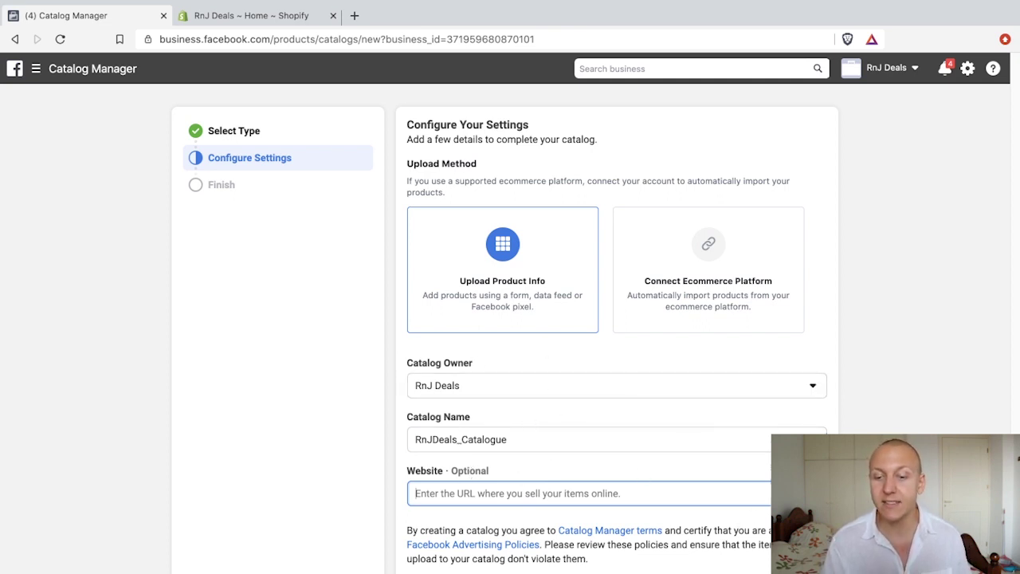
{"action": "key", "text": "Return"}
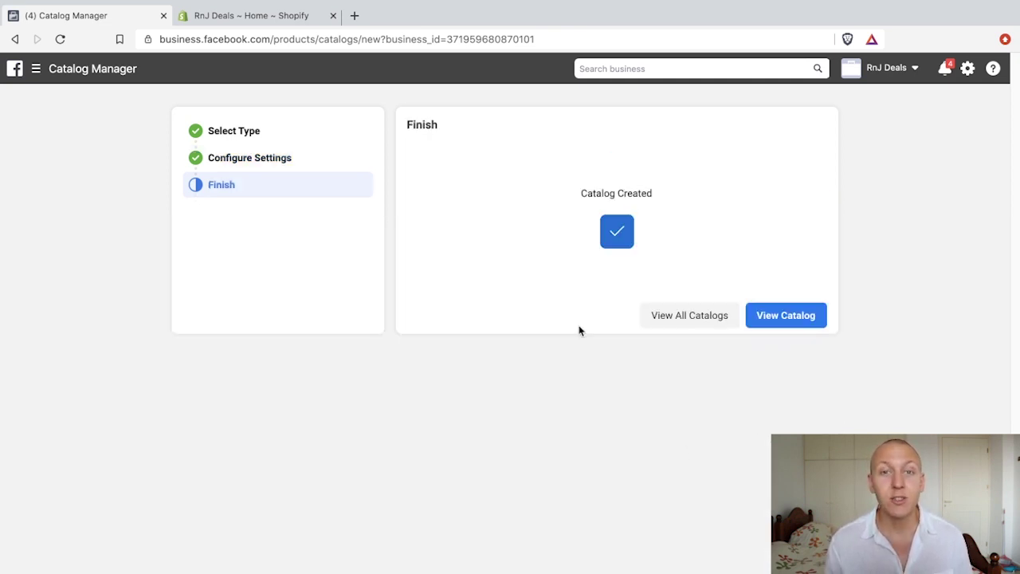
Open the new catalog and start adding products by bulk upload, using a scheduled feed
{"action": "left_click", "coordinate": [791, 324]}
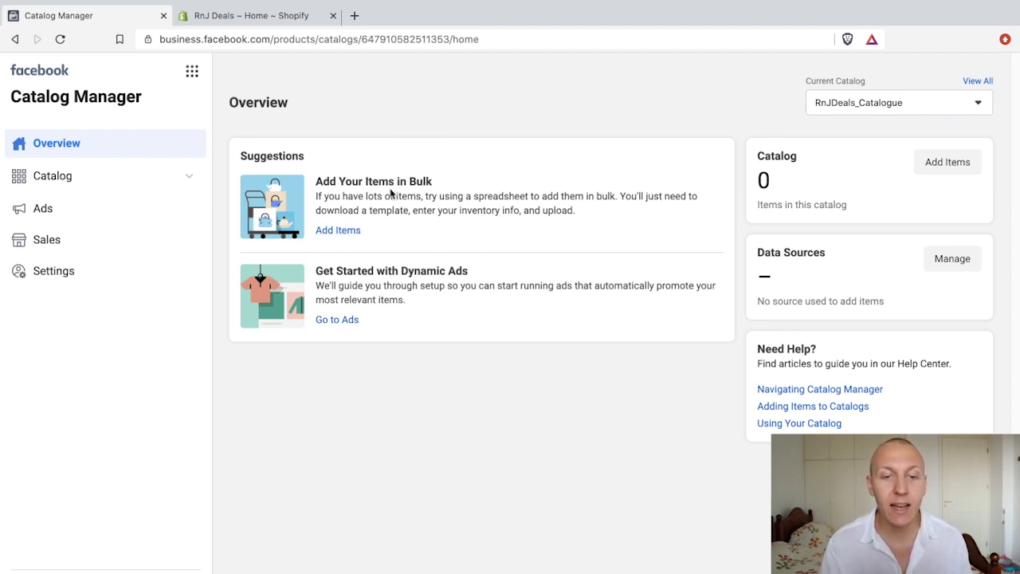
{"action": "left_click", "coordinate": [946, 164]}
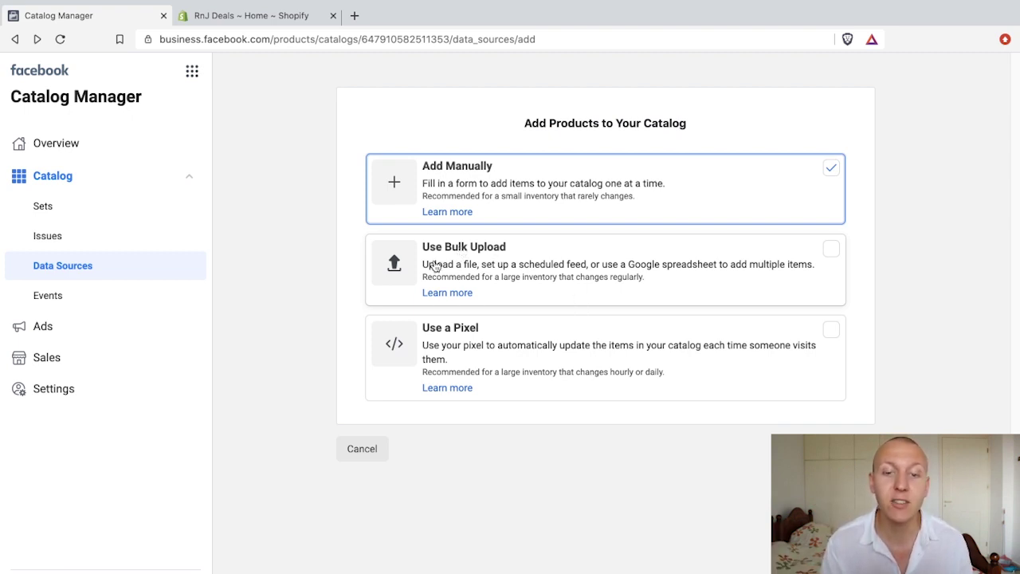
{"action": "left_click", "coordinate": [515, 263]}
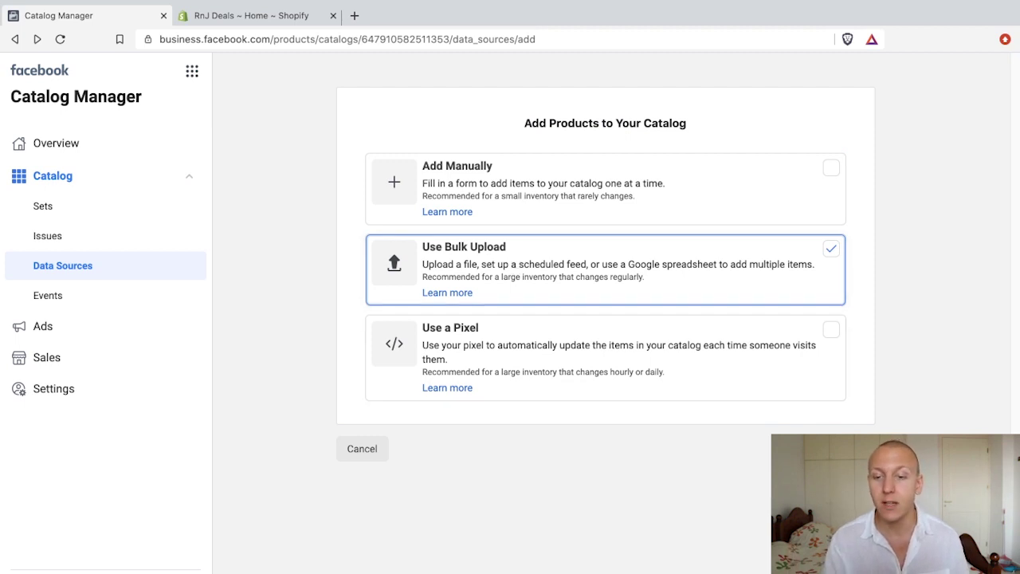
{"action": "left_click", "coordinate": [844, 448]}
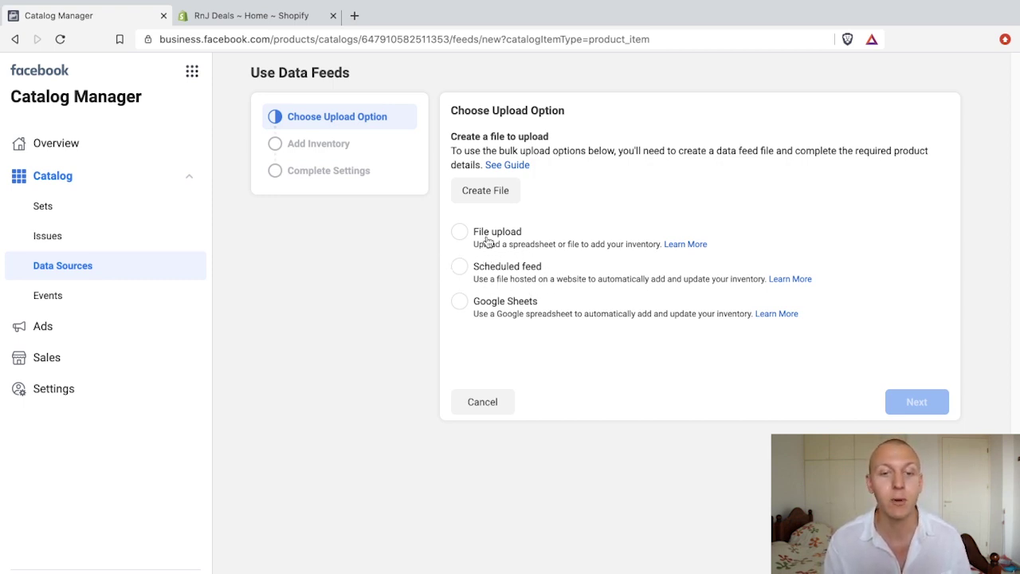
{"action": "left_click", "coordinate": [469, 273]}
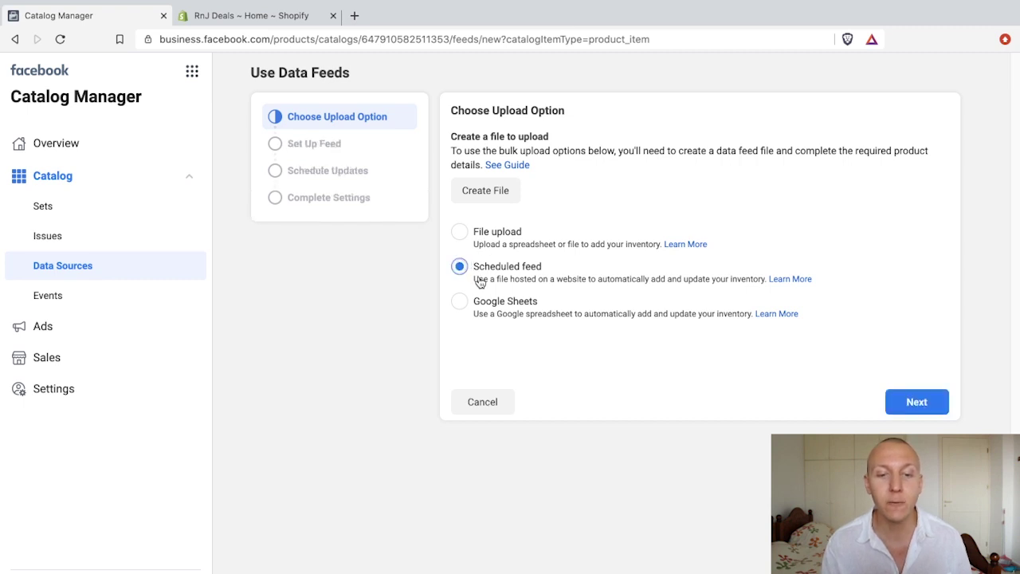
{"action": "left_click", "coordinate": [915, 402]}
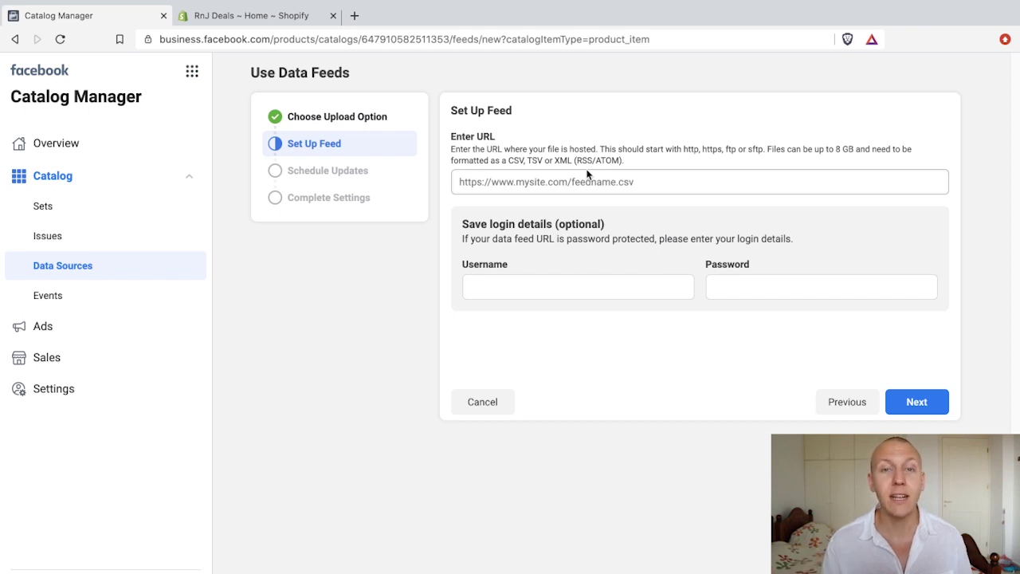
Switch to the store's Shopify admin and open the Shopify App Store from its apps page
{"action": "left_click", "coordinate": [281, 16]}
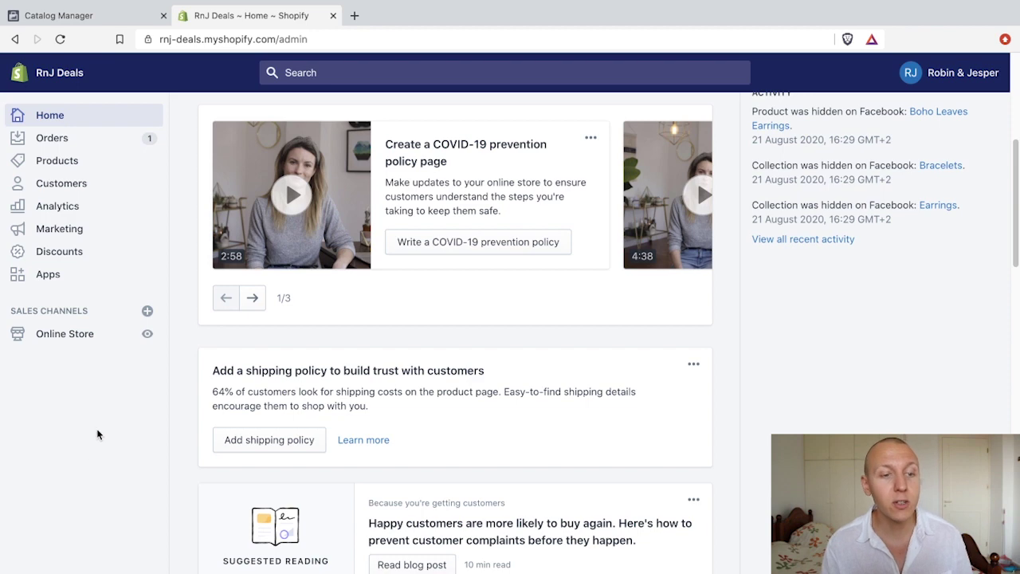
{"action": "left_click", "coordinate": [59, 274]}
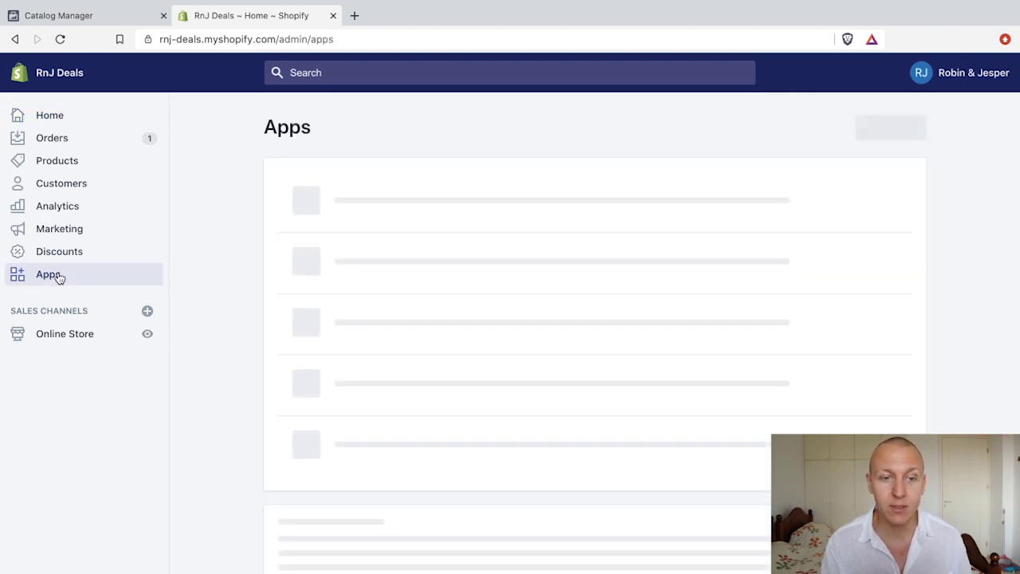
{"action": "left_click", "coordinate": [835, 133]}
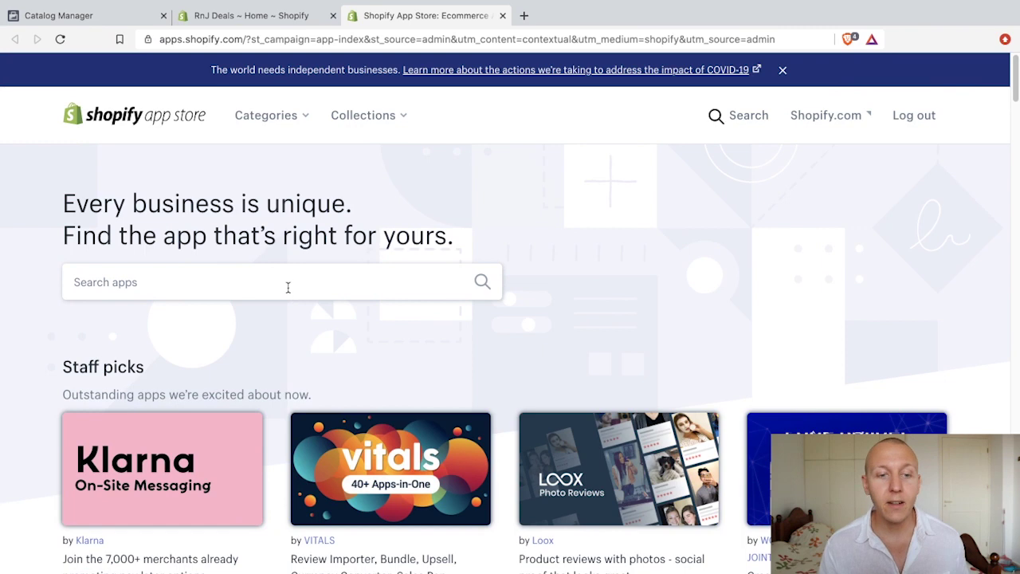
Search the app store for flexify and open the Flexify: Facebook Product Feed app page
{"action": "left_click", "coordinate": [287, 284]}
{"action": "type", "text": "f"}
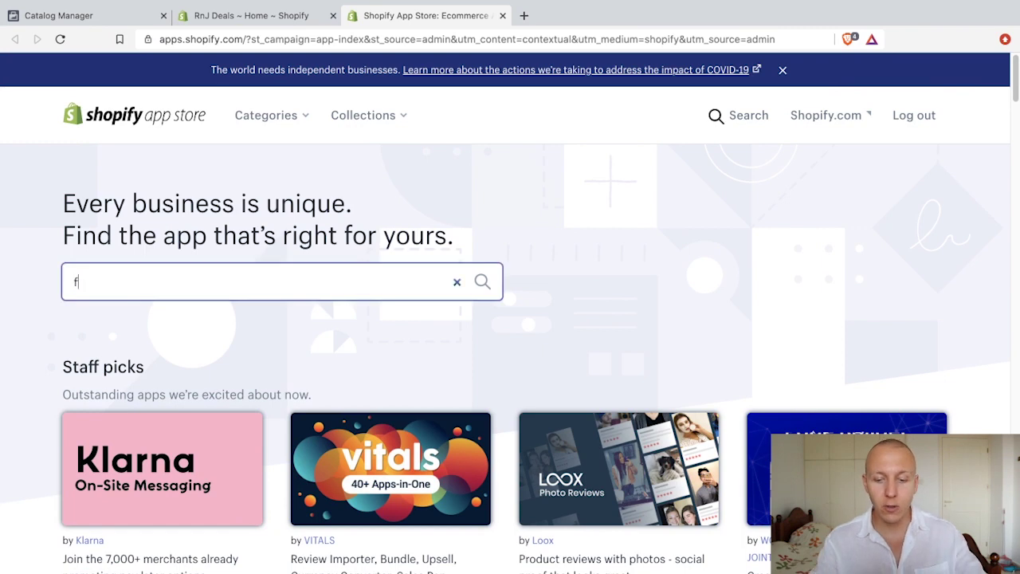
{"action": "type", "text": "lexify"}
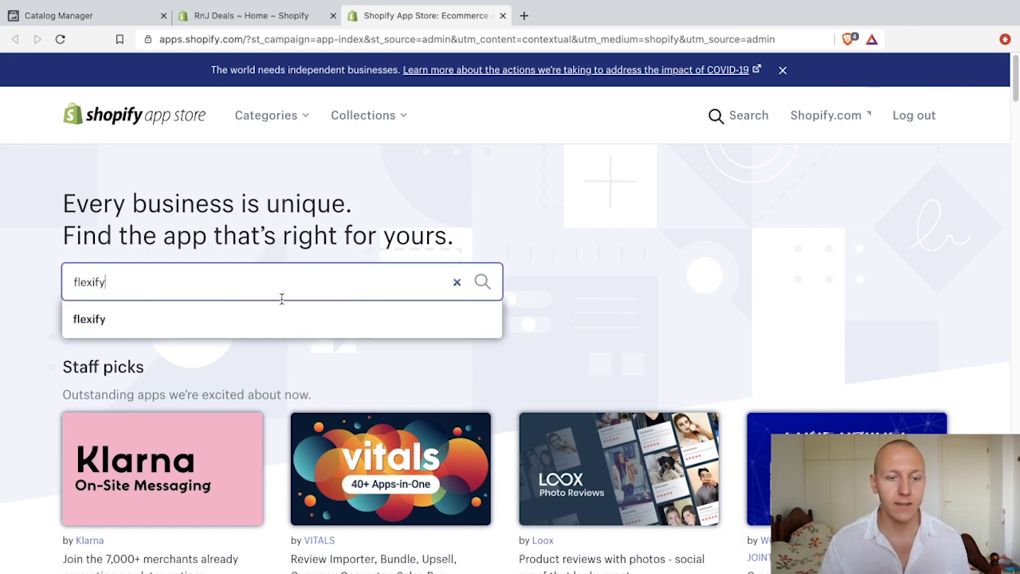
{"action": "left_click", "coordinate": [230, 321]}
{"action": "scroll", "coordinate": [446, 264], "scroll_direction": "down", "scroll_amount": 3}
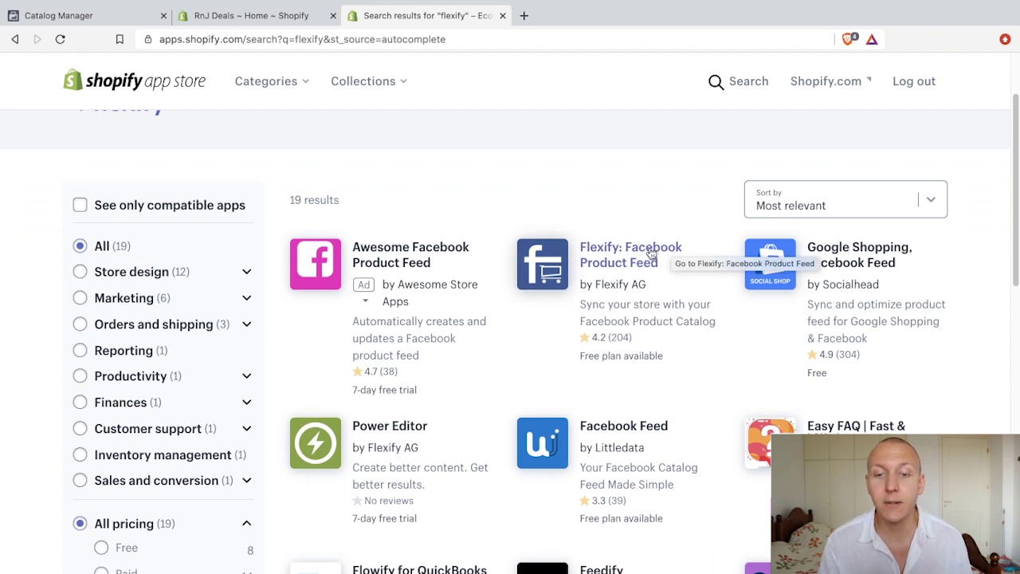
{"action": "left_click", "coordinate": [597, 255]}
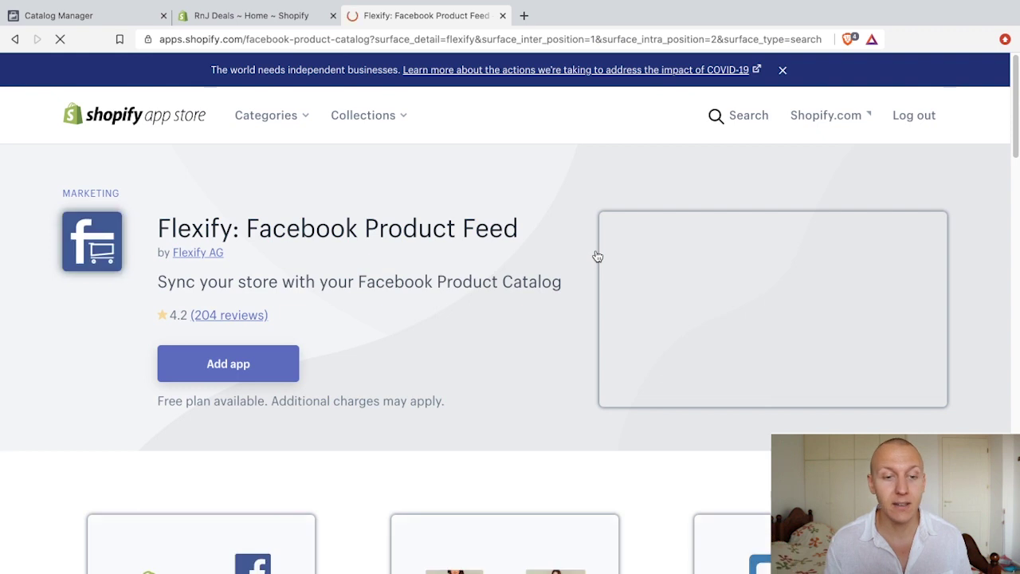
Add the Flexify app to the store and generate the first product feed from the fallback 'all' collection
{"action": "left_click", "coordinate": [223, 363]}
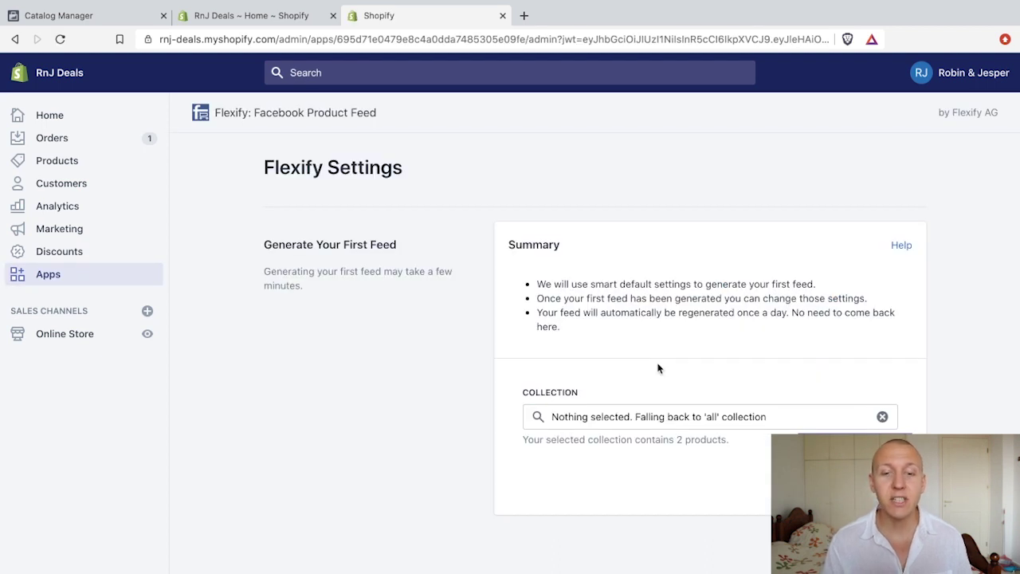
{"action": "left_click", "coordinate": [635, 415]}
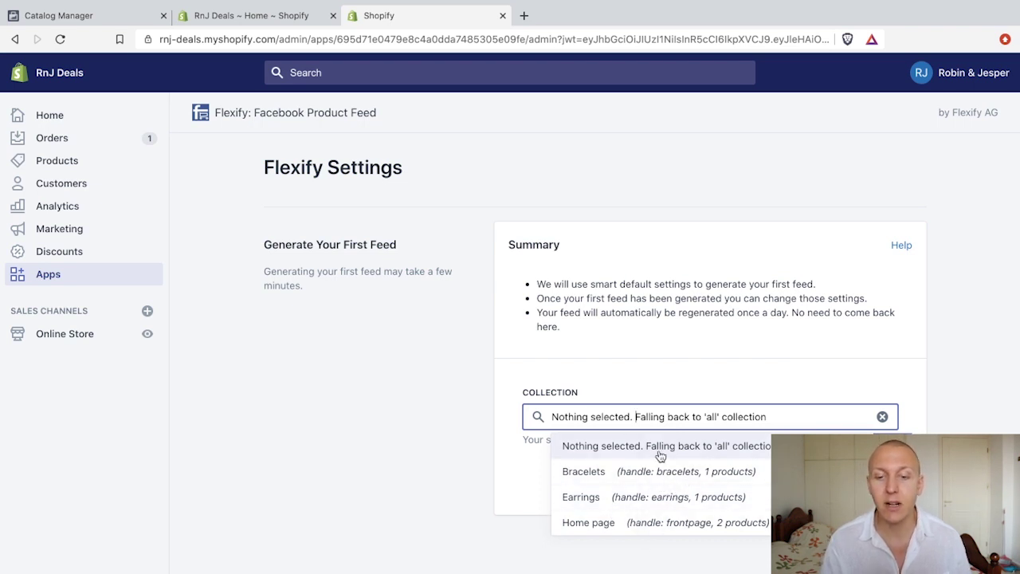
{"action": "left_click", "coordinate": [713, 453]}
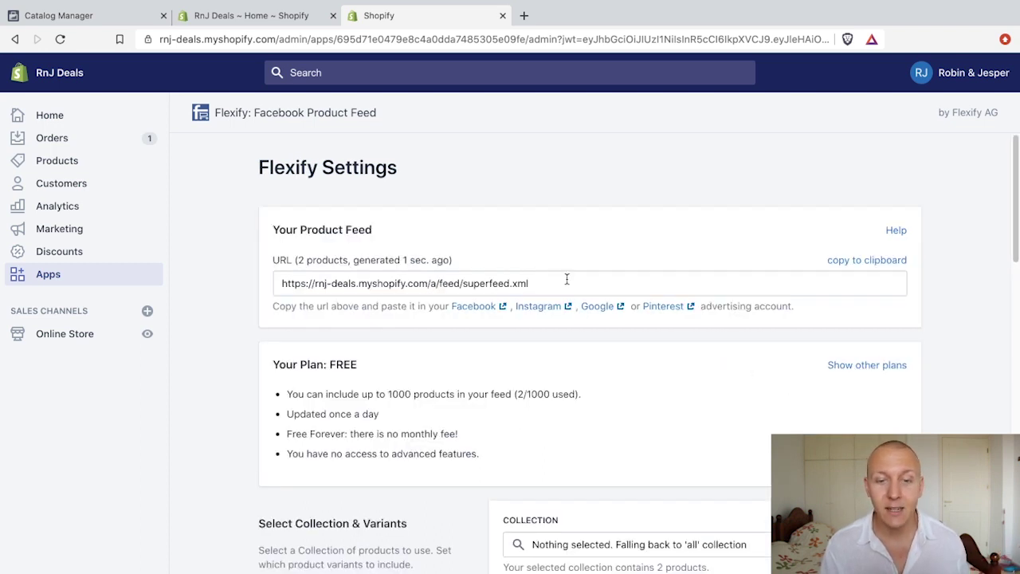
Copy the product feed URL from Flexify and enter it with ?no_variants appended as the data feed URL in Facebook Catalog Manager
{"action": "left_click", "coordinate": [868, 265]}
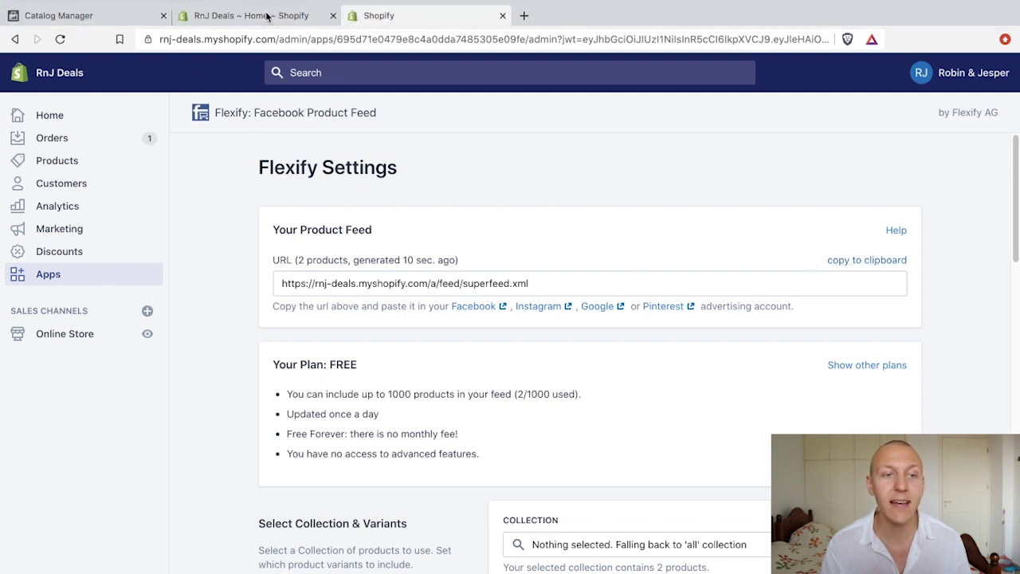
{"action": "left_click", "coordinate": [92, 16]}
{"action": "left_click", "coordinate": [550, 183]}
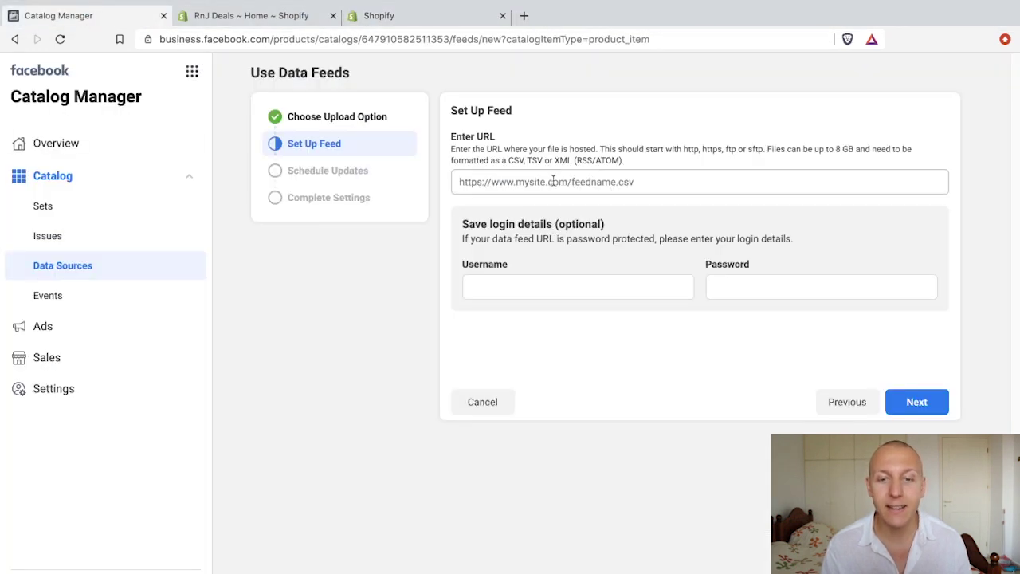
{"action": "right_click", "coordinate": [556, 184]}
{"action": "left_click", "coordinate": [592, 275]}
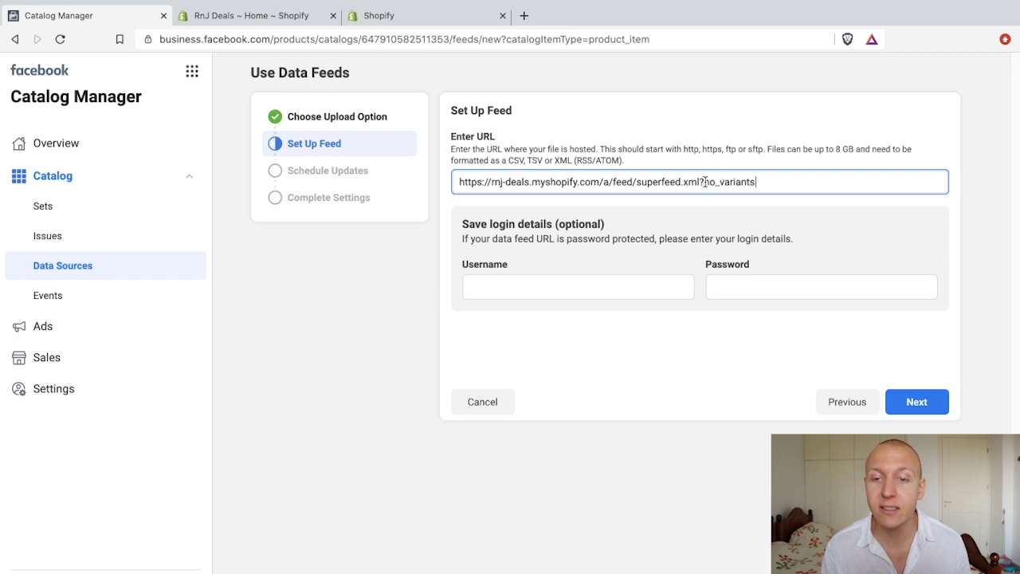
{"action": "left_click_drag", "start_coordinate": [700, 181], "coordinate": [709, 181]}
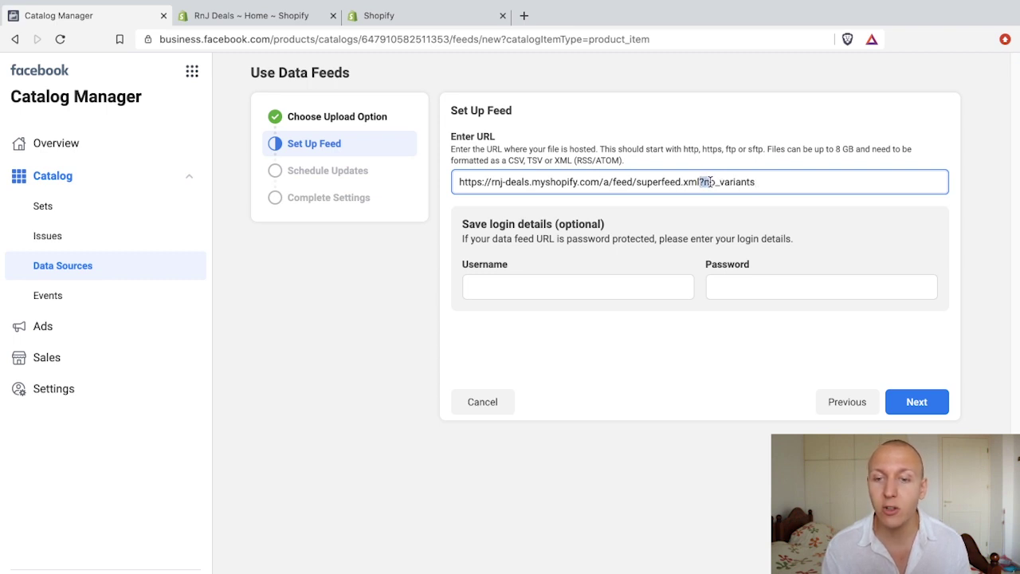
{"action": "left_click", "coordinate": [771, 182]}
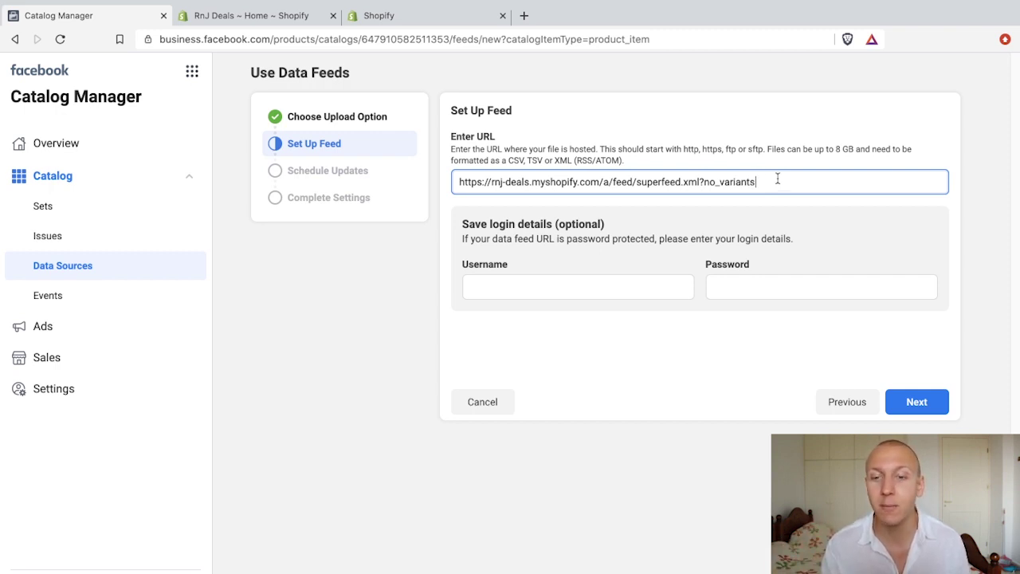
{"action": "left_click_drag", "start_coordinate": [778, 180], "coordinate": [702, 181]}
{"action": "left_click", "coordinate": [914, 401]}
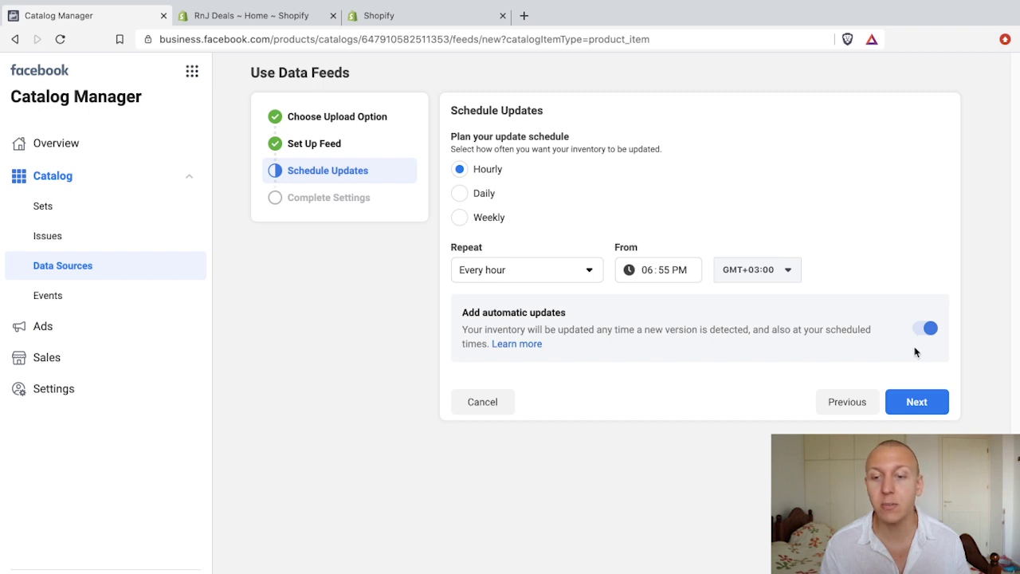
Accept the hourly update schedule with automatic updates, keep the suggested data source name and US Dollars, and upload the feed
{"action": "left_click", "coordinate": [916, 402]}
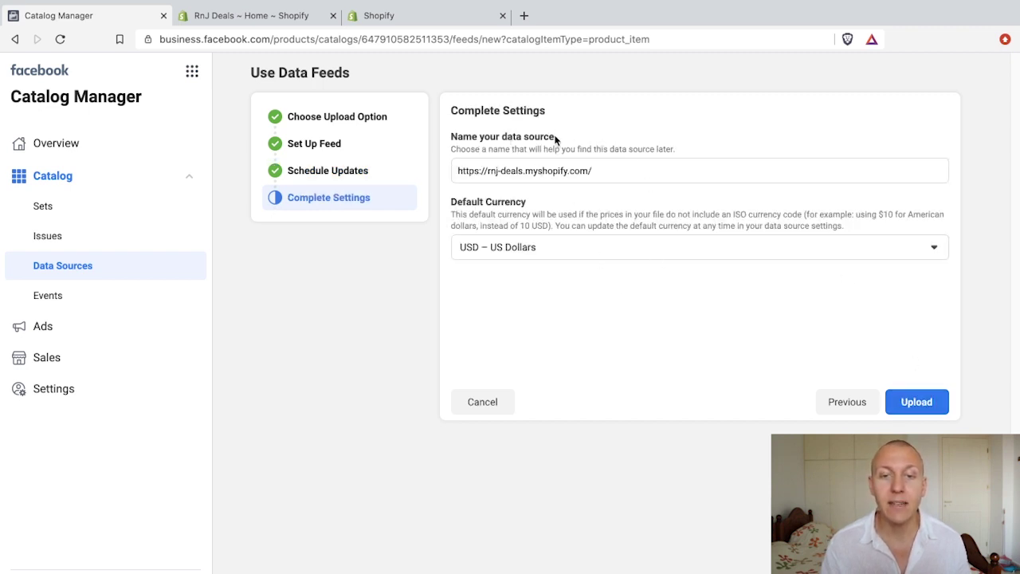
{"action": "mouse_move", "coordinate": [594, 171]}
{"action": "left_mouse_down"}
{"action": "mouse_move", "coordinate": [462, 171]}
{"action": "mouse_move", "coordinate": [596, 170]}
{"action": "left_mouse_up"}
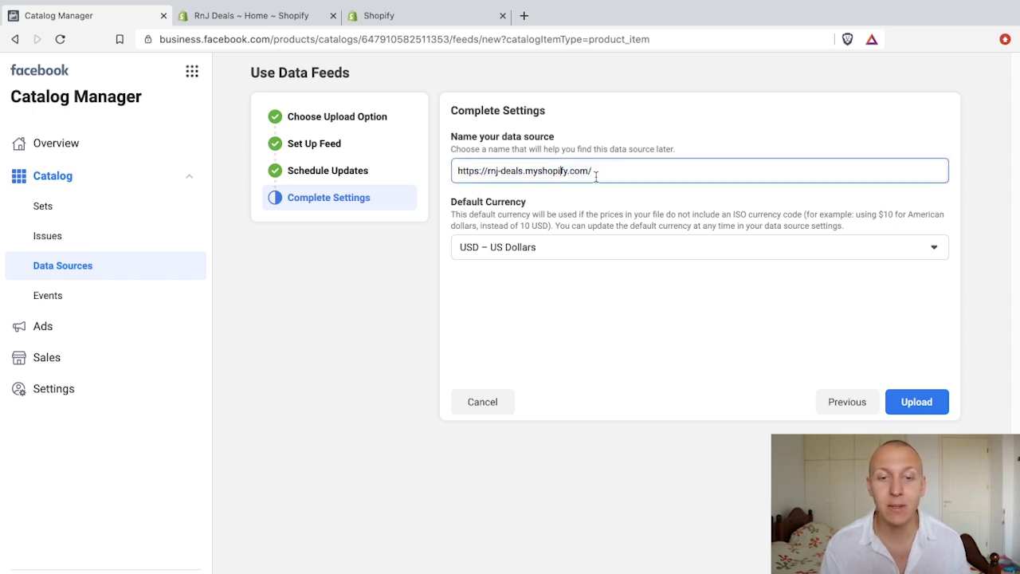
{"action": "left_click_drag", "start_coordinate": [530, 203], "coordinate": [448, 204]}
{"action": "left_click", "coordinate": [451, 202]}
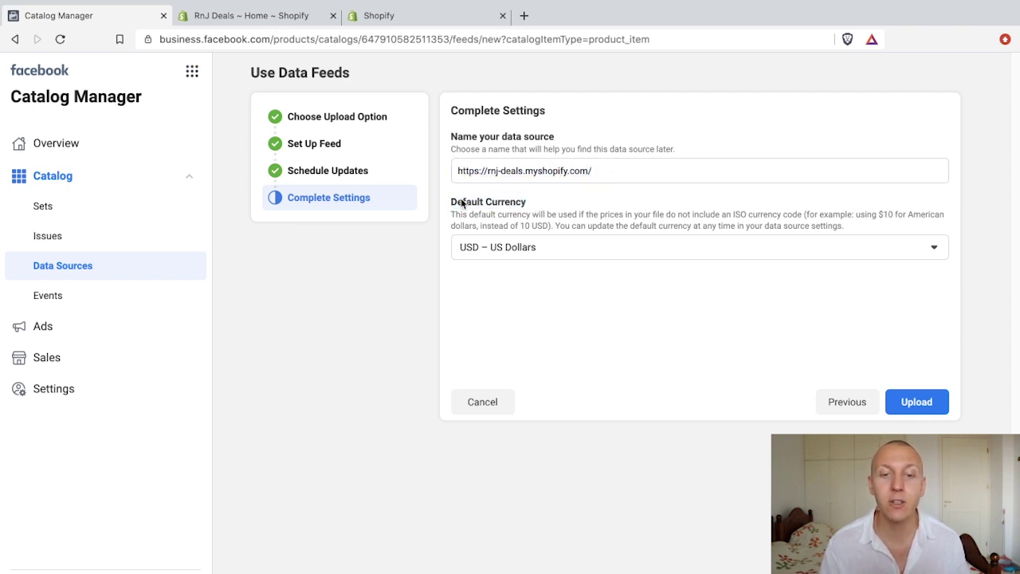
{"action": "left_click", "coordinate": [916, 401]}
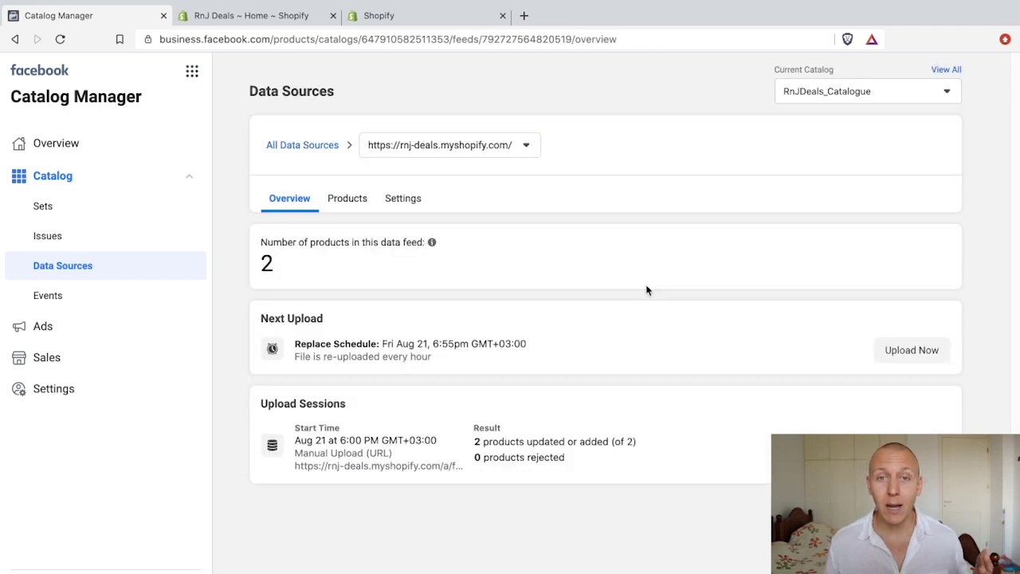
Check the data feed's upload result and its product list, and return to the catalog overview
{"action": "double_click", "coordinate": [476, 441]}
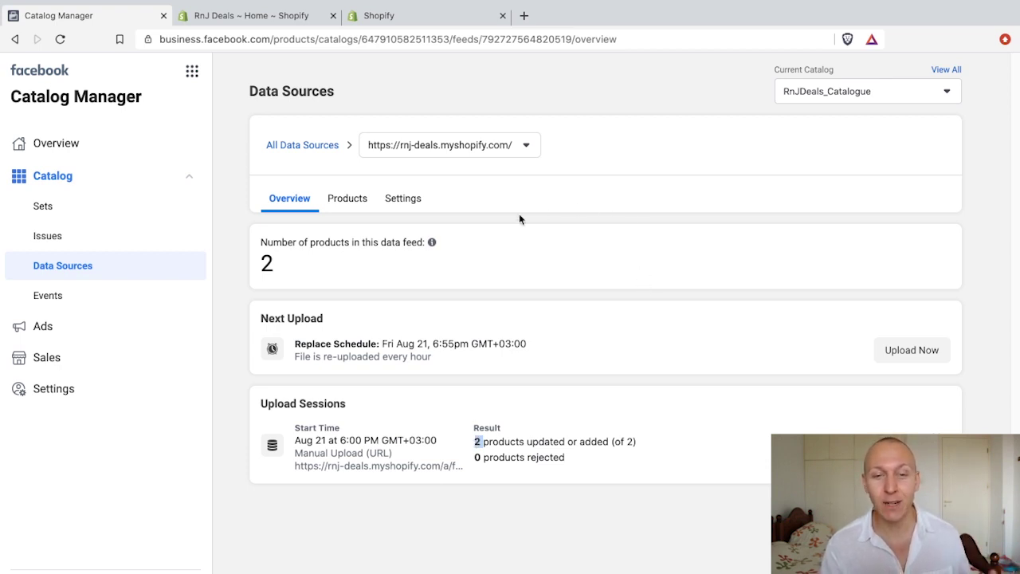
{"action": "left_click", "coordinate": [347, 202]}
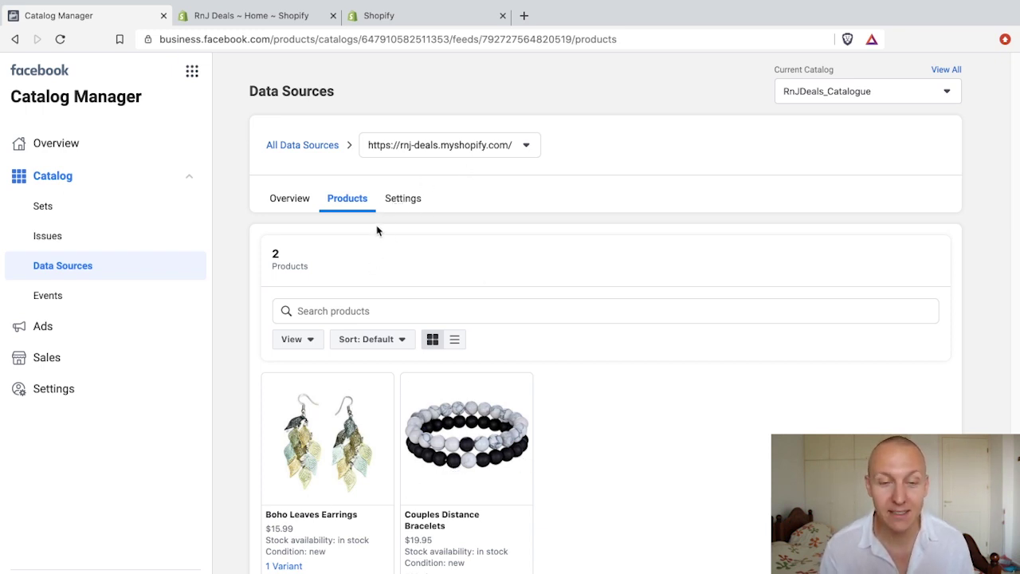
{"action": "left_click", "coordinate": [76, 151]}
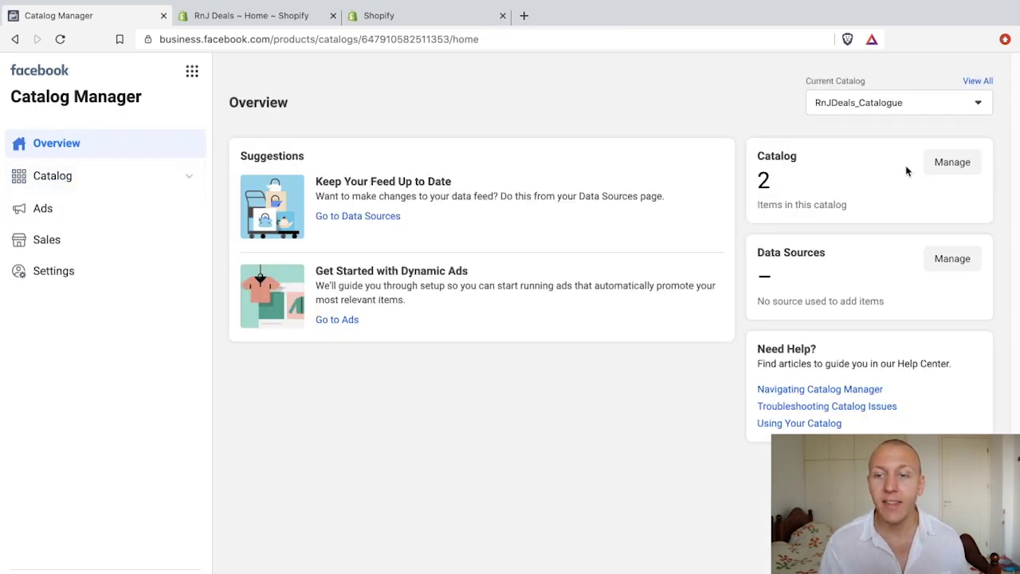
Open the form for adding products manually to the catalog
{"action": "left_click", "coordinate": [958, 165]}
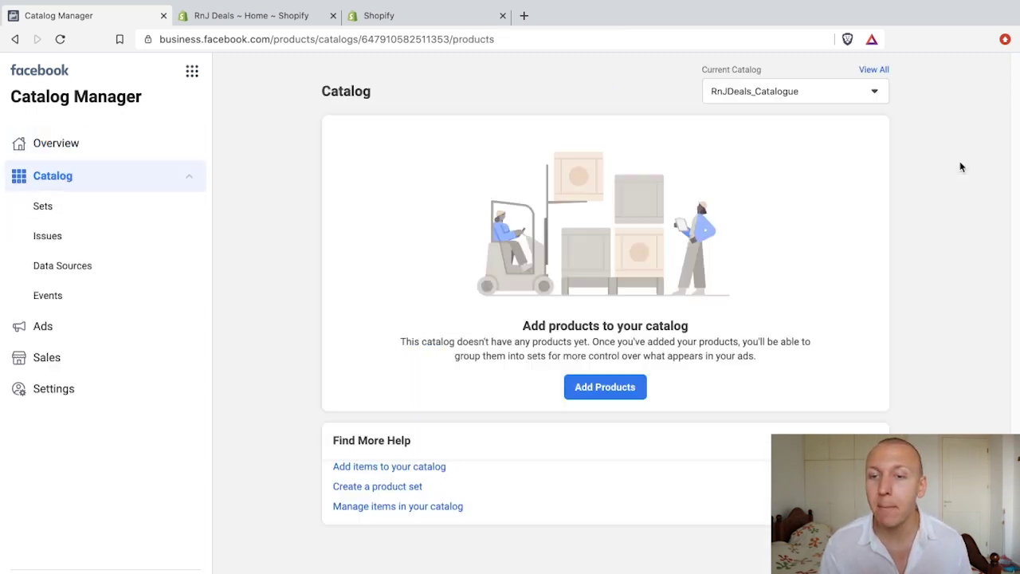
{"action": "left_click", "coordinate": [615, 394]}
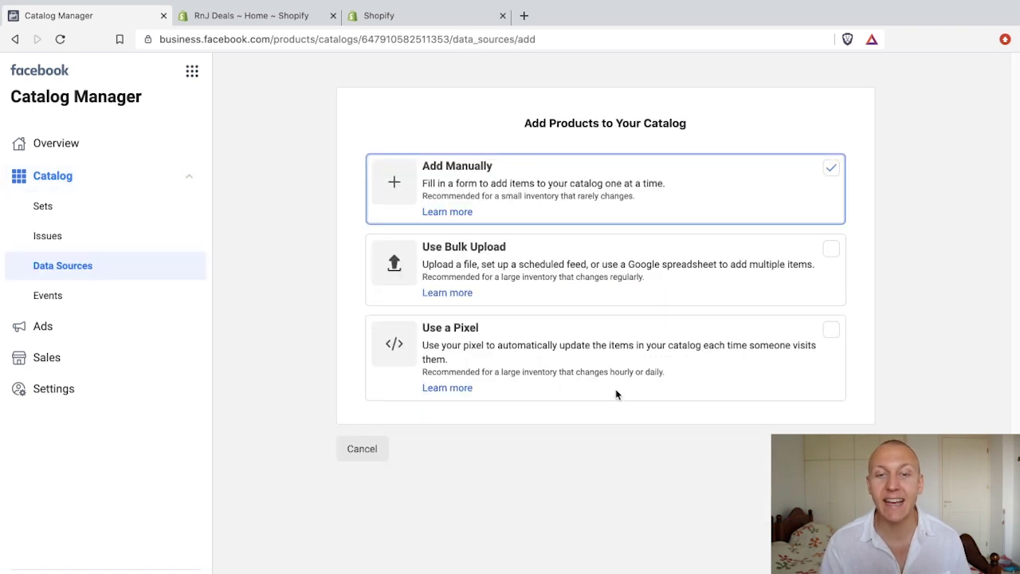
{"action": "left_click", "coordinate": [514, 188]}
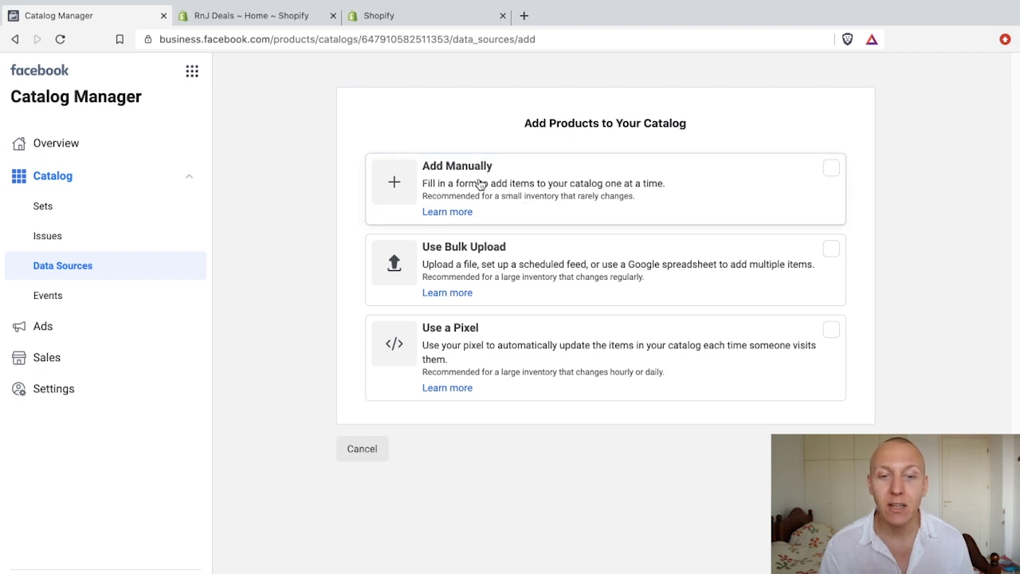
{"action": "left_click", "coordinate": [480, 184]}
{"action": "left_click", "coordinate": [854, 448]}
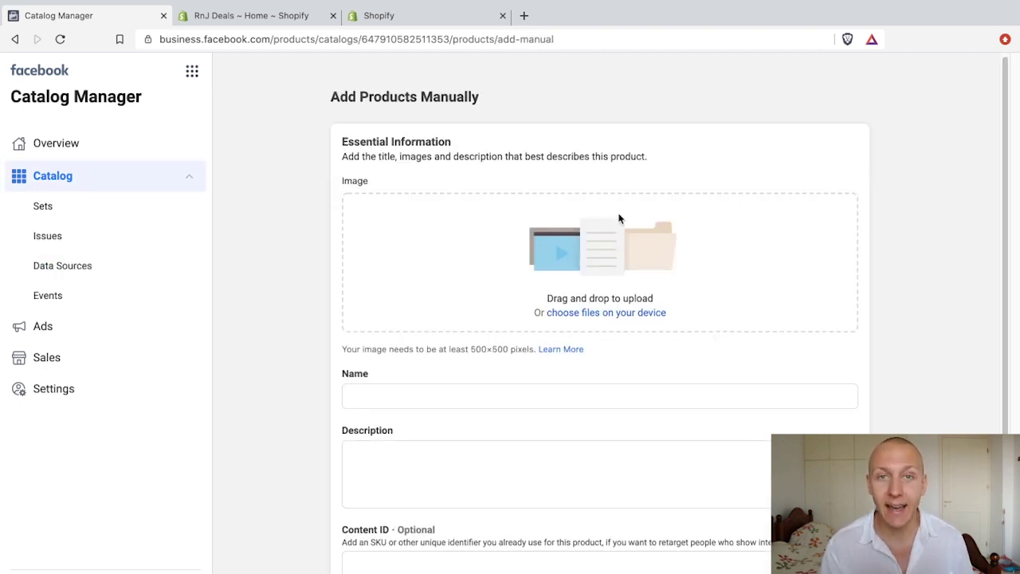
Examine the manual product form's image, name, description, content ID, website link and price fields
{"action": "scroll", "coordinate": [629, 239], "scroll_direction": "down", "scroll_amount": 1}
{"action": "scroll", "coordinate": [635, 237], "scroll_direction": "down", "scroll_amount": 3}
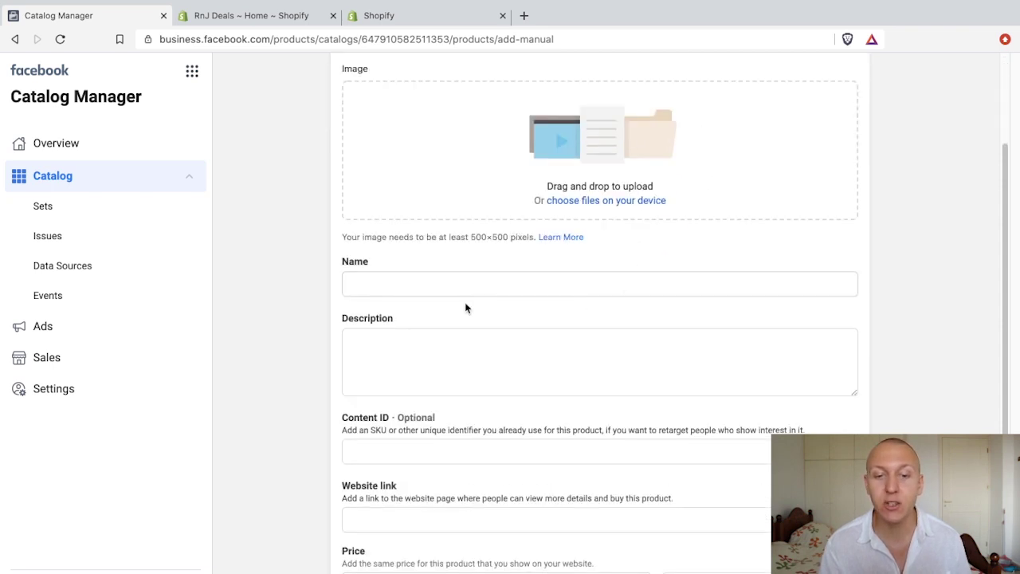
{"action": "left_click", "coordinate": [458, 280]}
{"action": "scroll", "coordinate": [526, 313], "scroll_direction": "down", "scroll_amount": 1}
{"action": "left_click", "coordinate": [517, 338]}
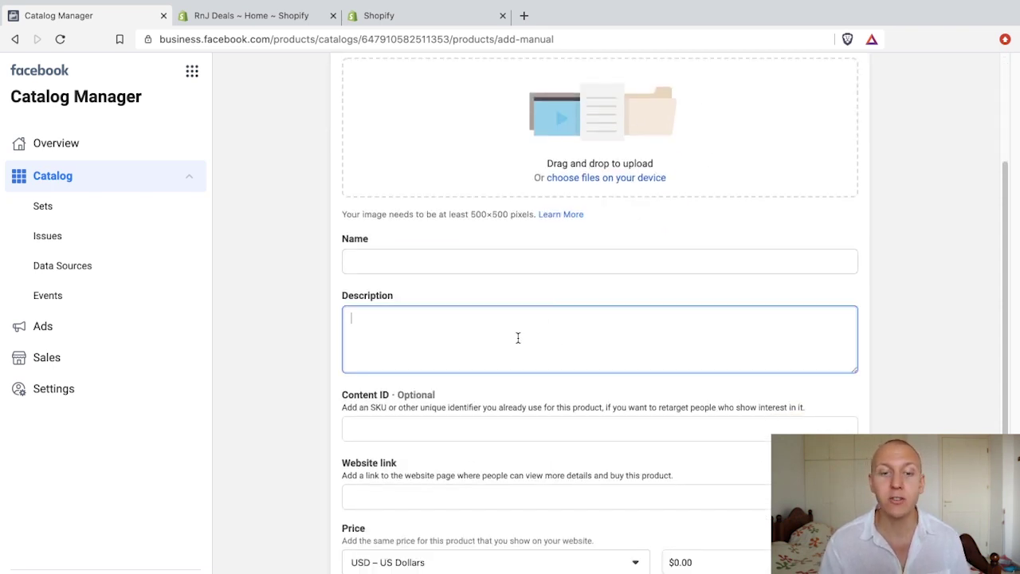
{"action": "scroll", "coordinate": [557, 330], "scroll_direction": "down", "scroll_amount": 1}
{"action": "left_click", "coordinate": [426, 396]}
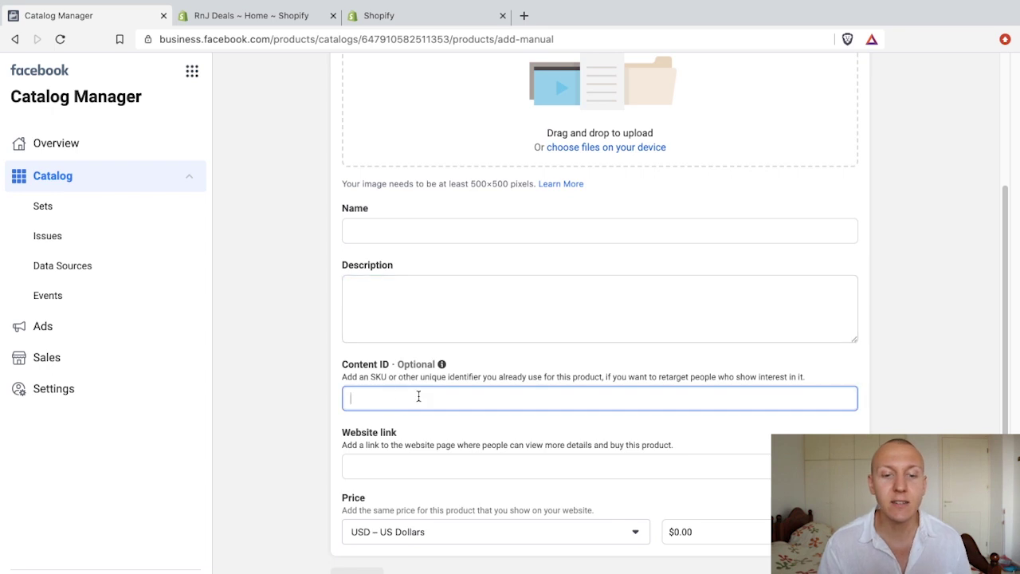
{"action": "left_click_drag", "start_coordinate": [368, 376], "coordinate": [380, 376]}
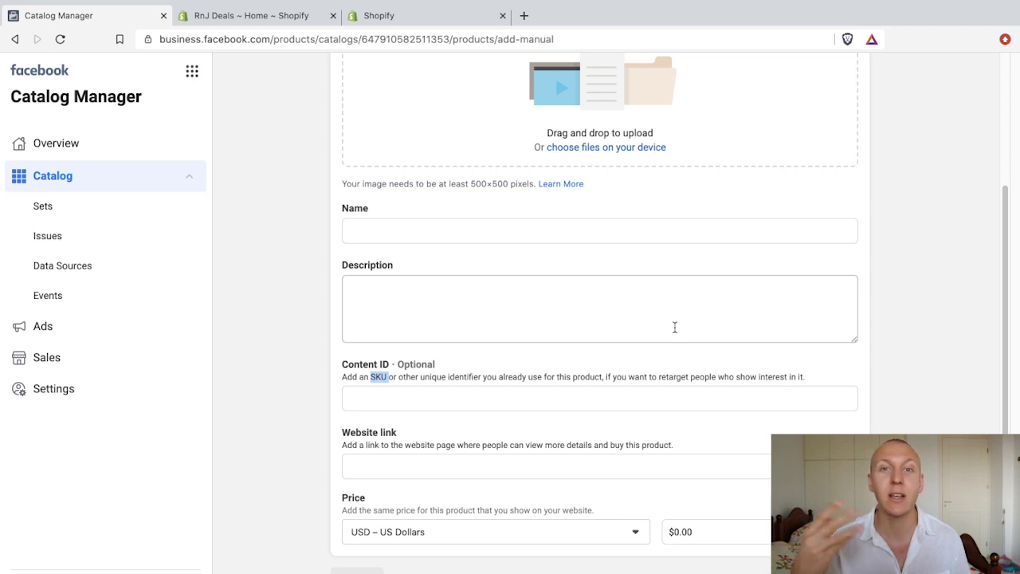
{"action": "left_click", "coordinate": [444, 465]}
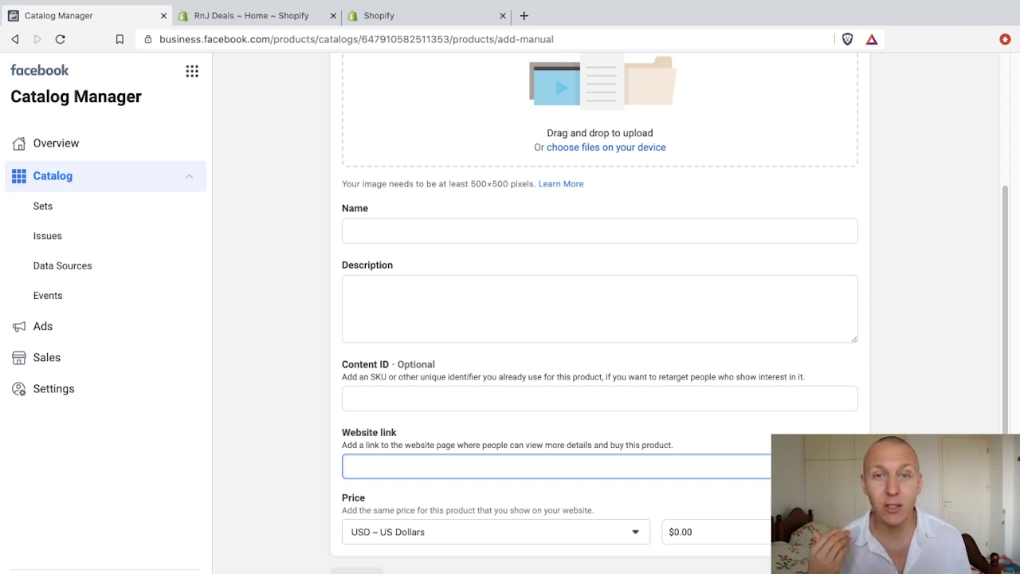
{"action": "scroll", "coordinate": [365, 169], "scroll_direction": "up", "scroll_amount": 3}
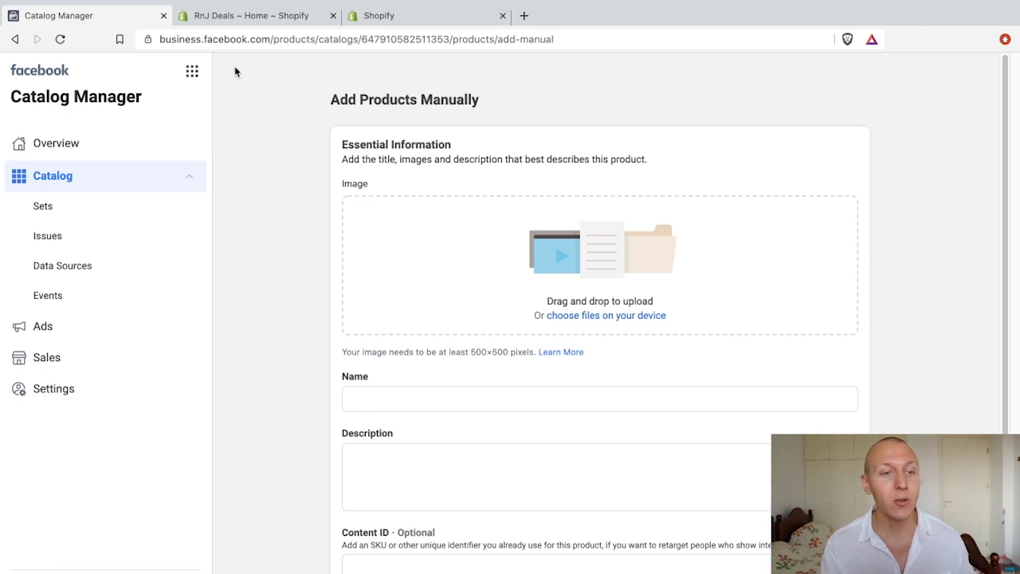
Leave the manual product form and switch to Facebook Ads Manager
{"action": "left_click", "coordinate": [191, 76]}
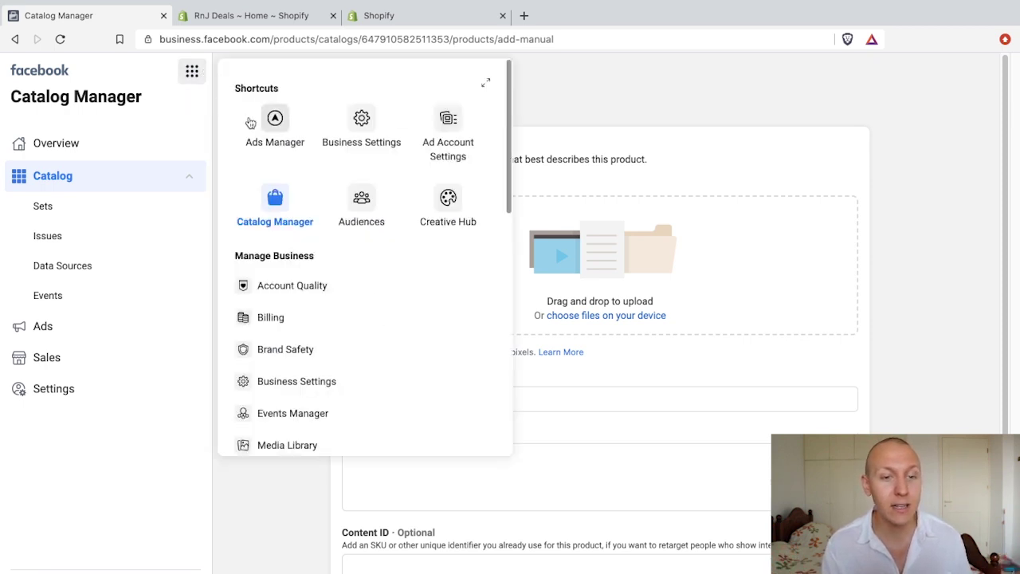
{"action": "left_click", "coordinate": [274, 120]}
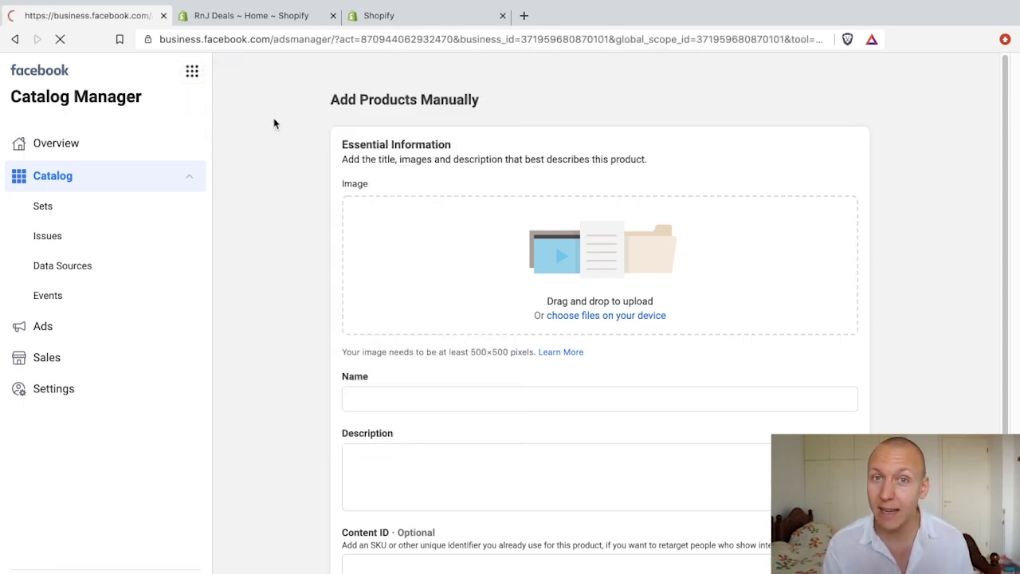